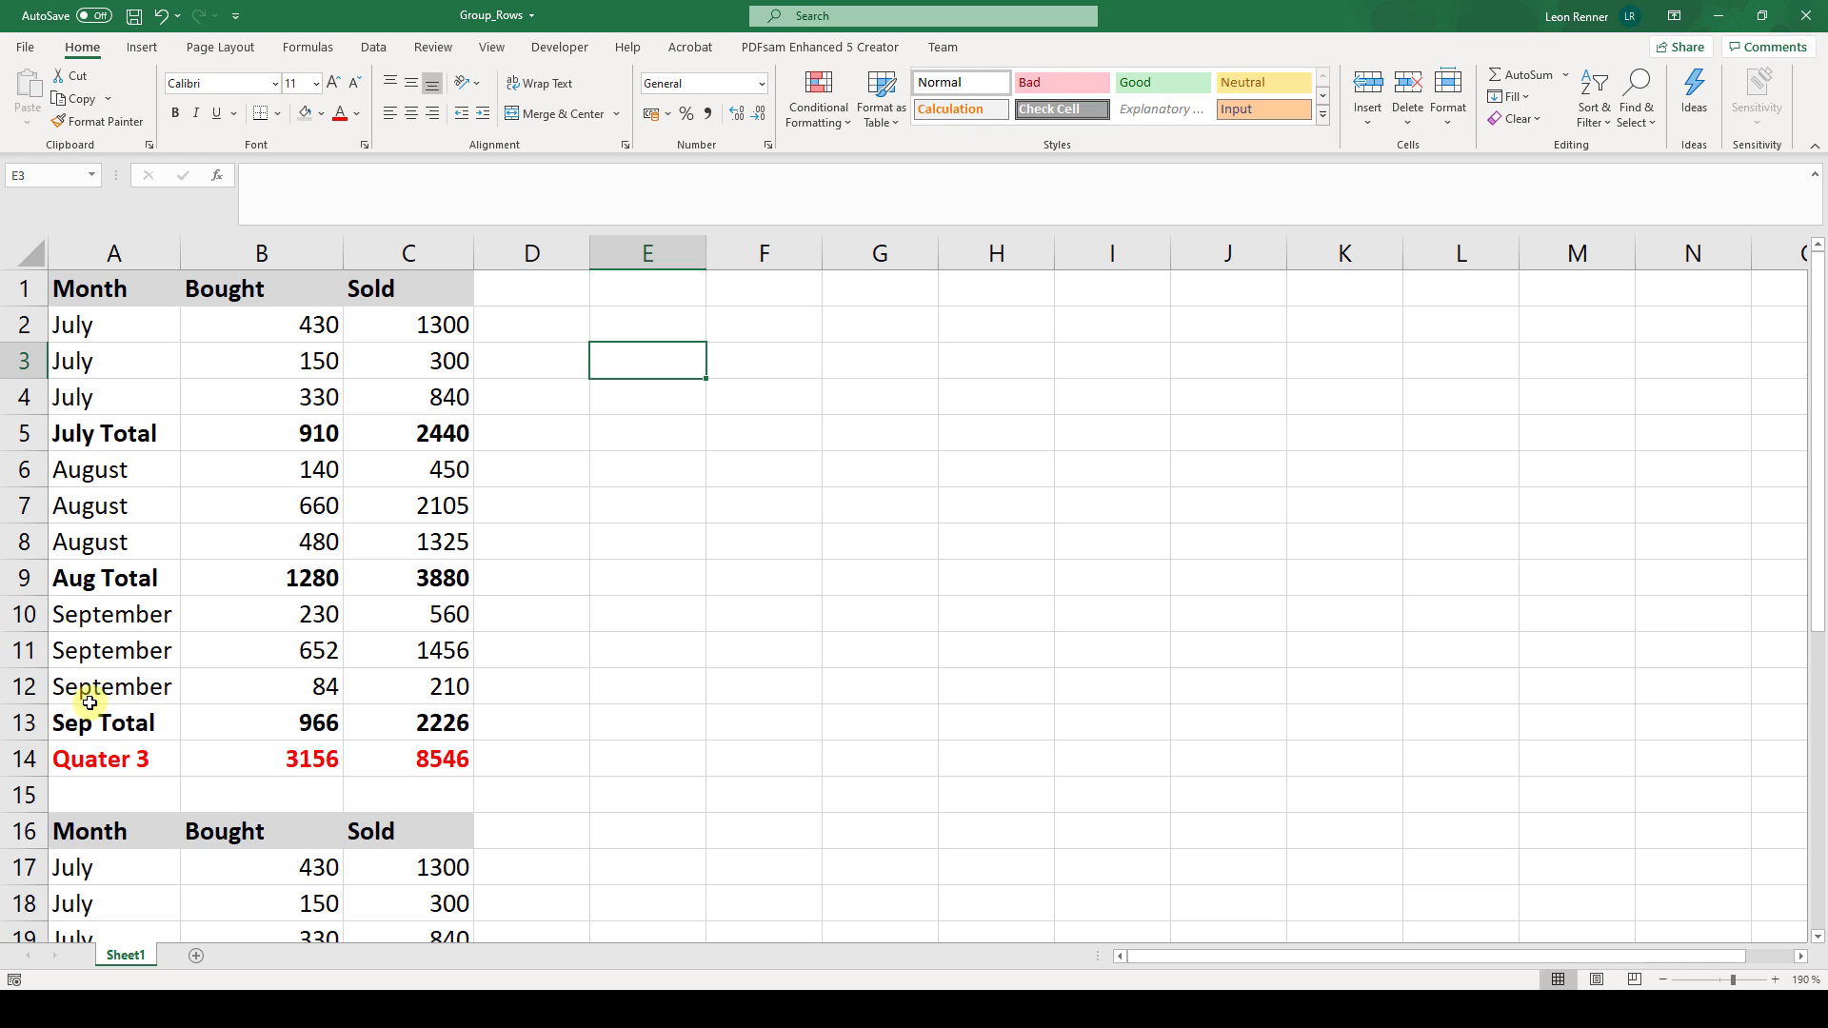
- Apply Auto Outline from cell A2 to group the top sales table into month and quarter levels
{"action": "left_click", "coordinate": [131, 325]}
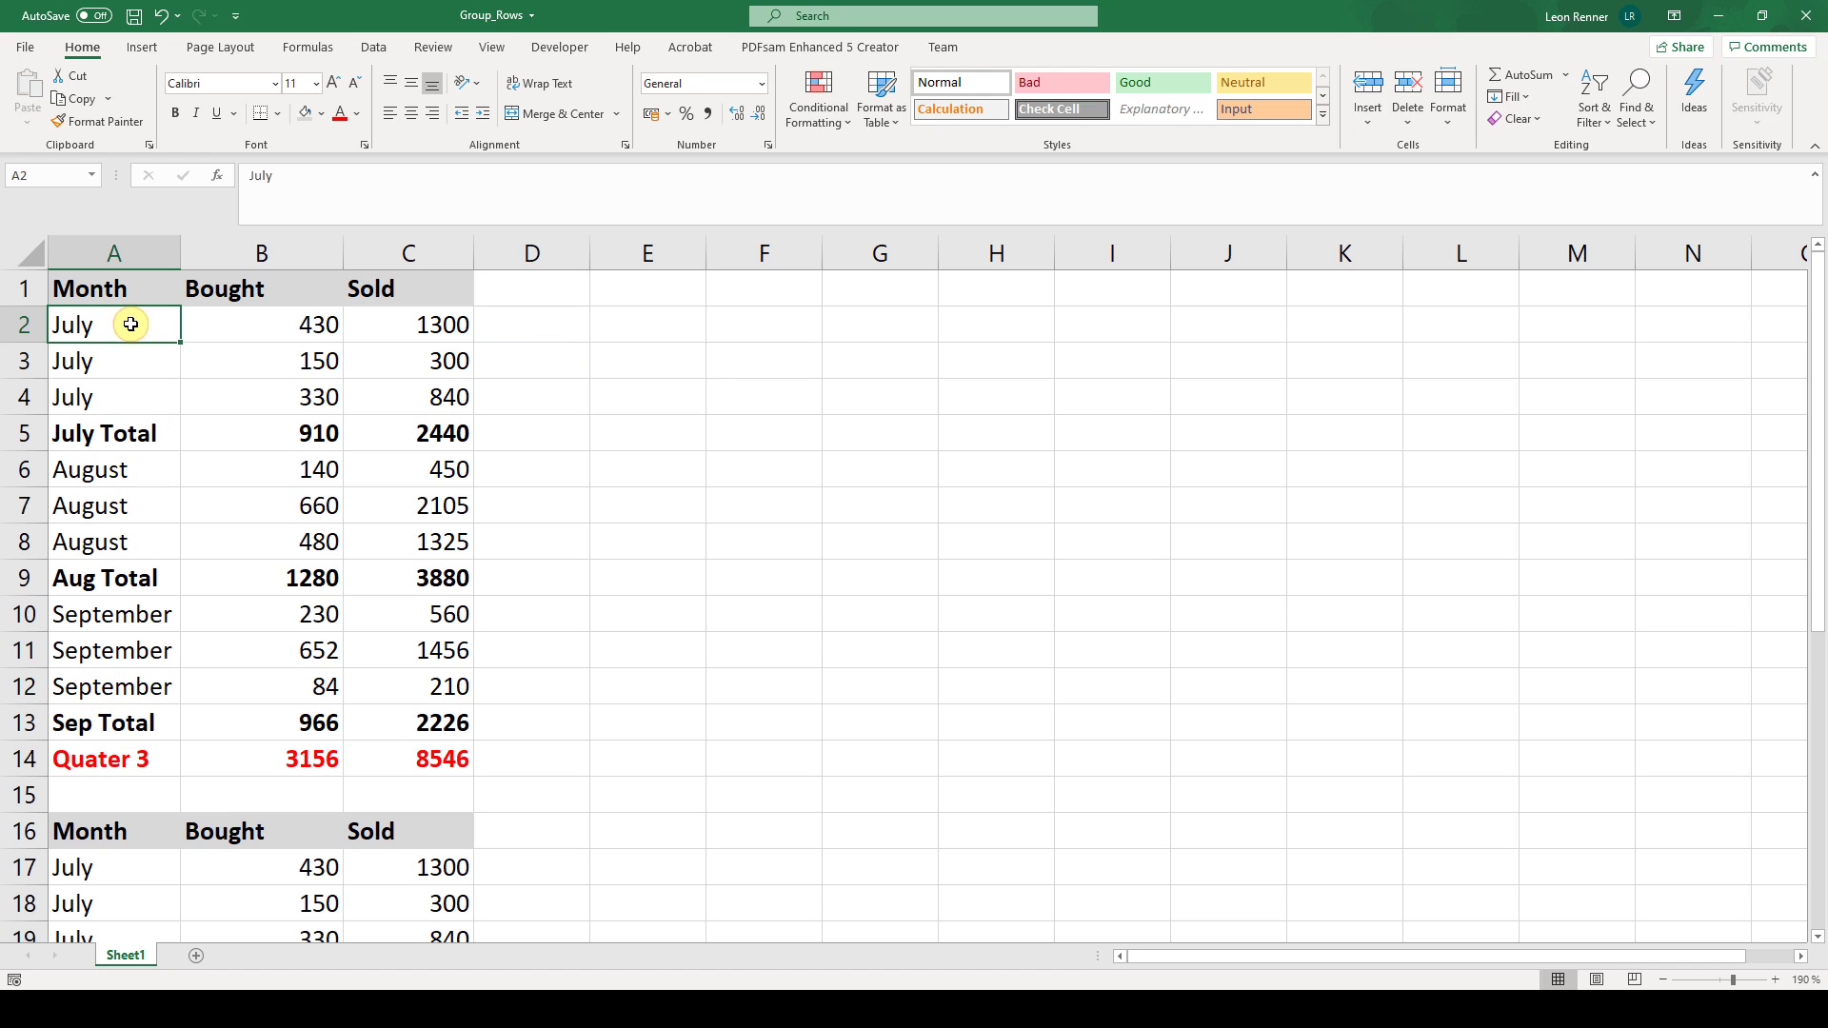
{"action": "left_click", "coordinate": [374, 47]}
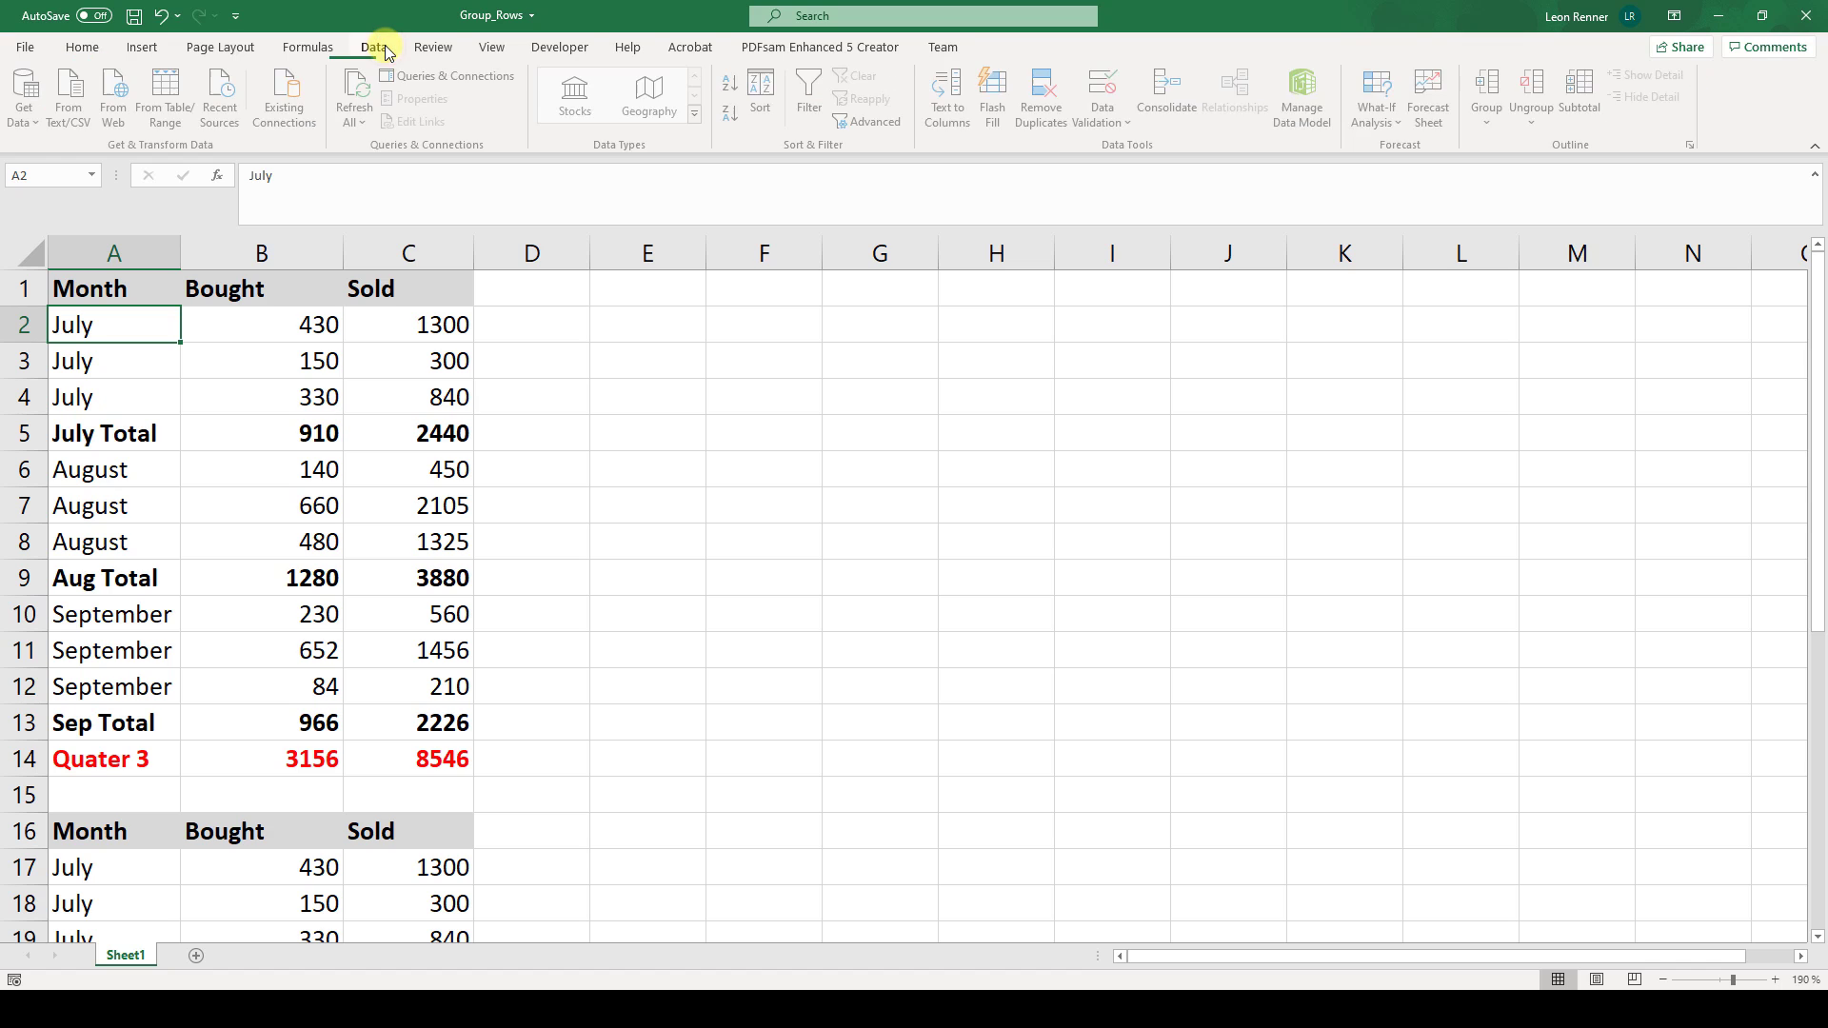
{"action": "left_click", "coordinate": [1492, 128]}
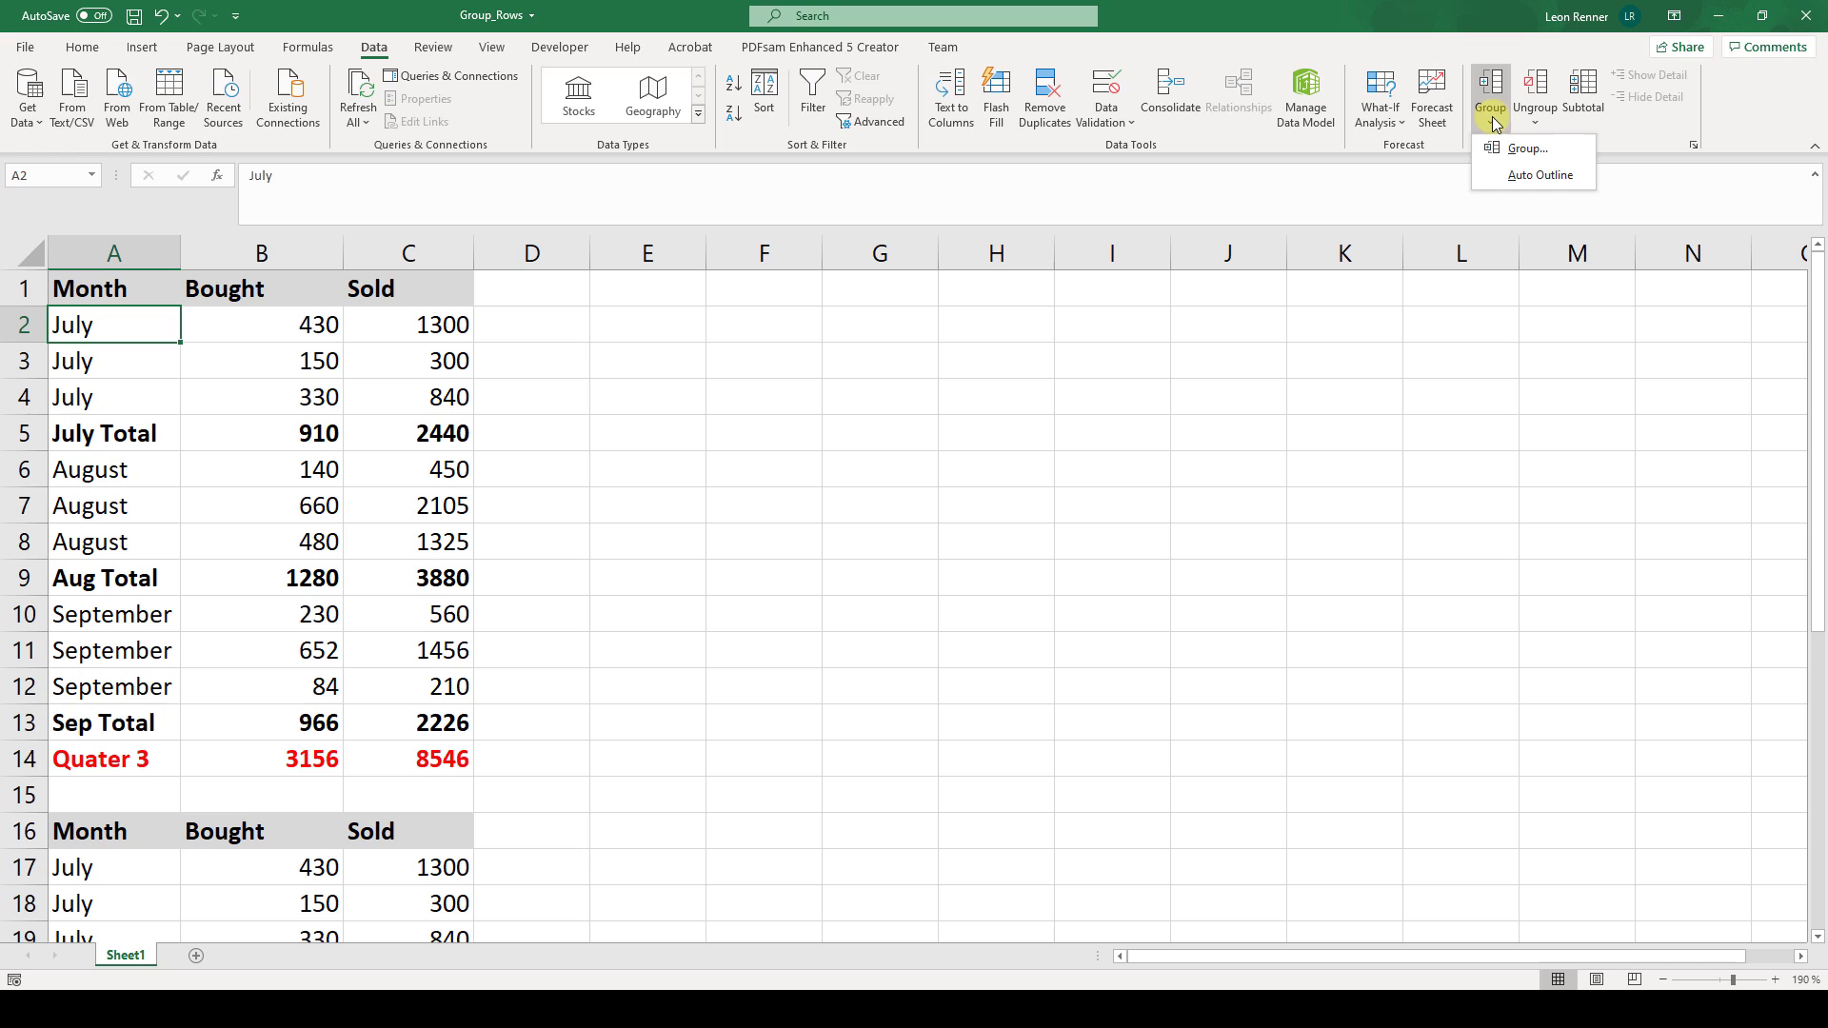
{"action": "left_click", "coordinate": [1514, 178]}
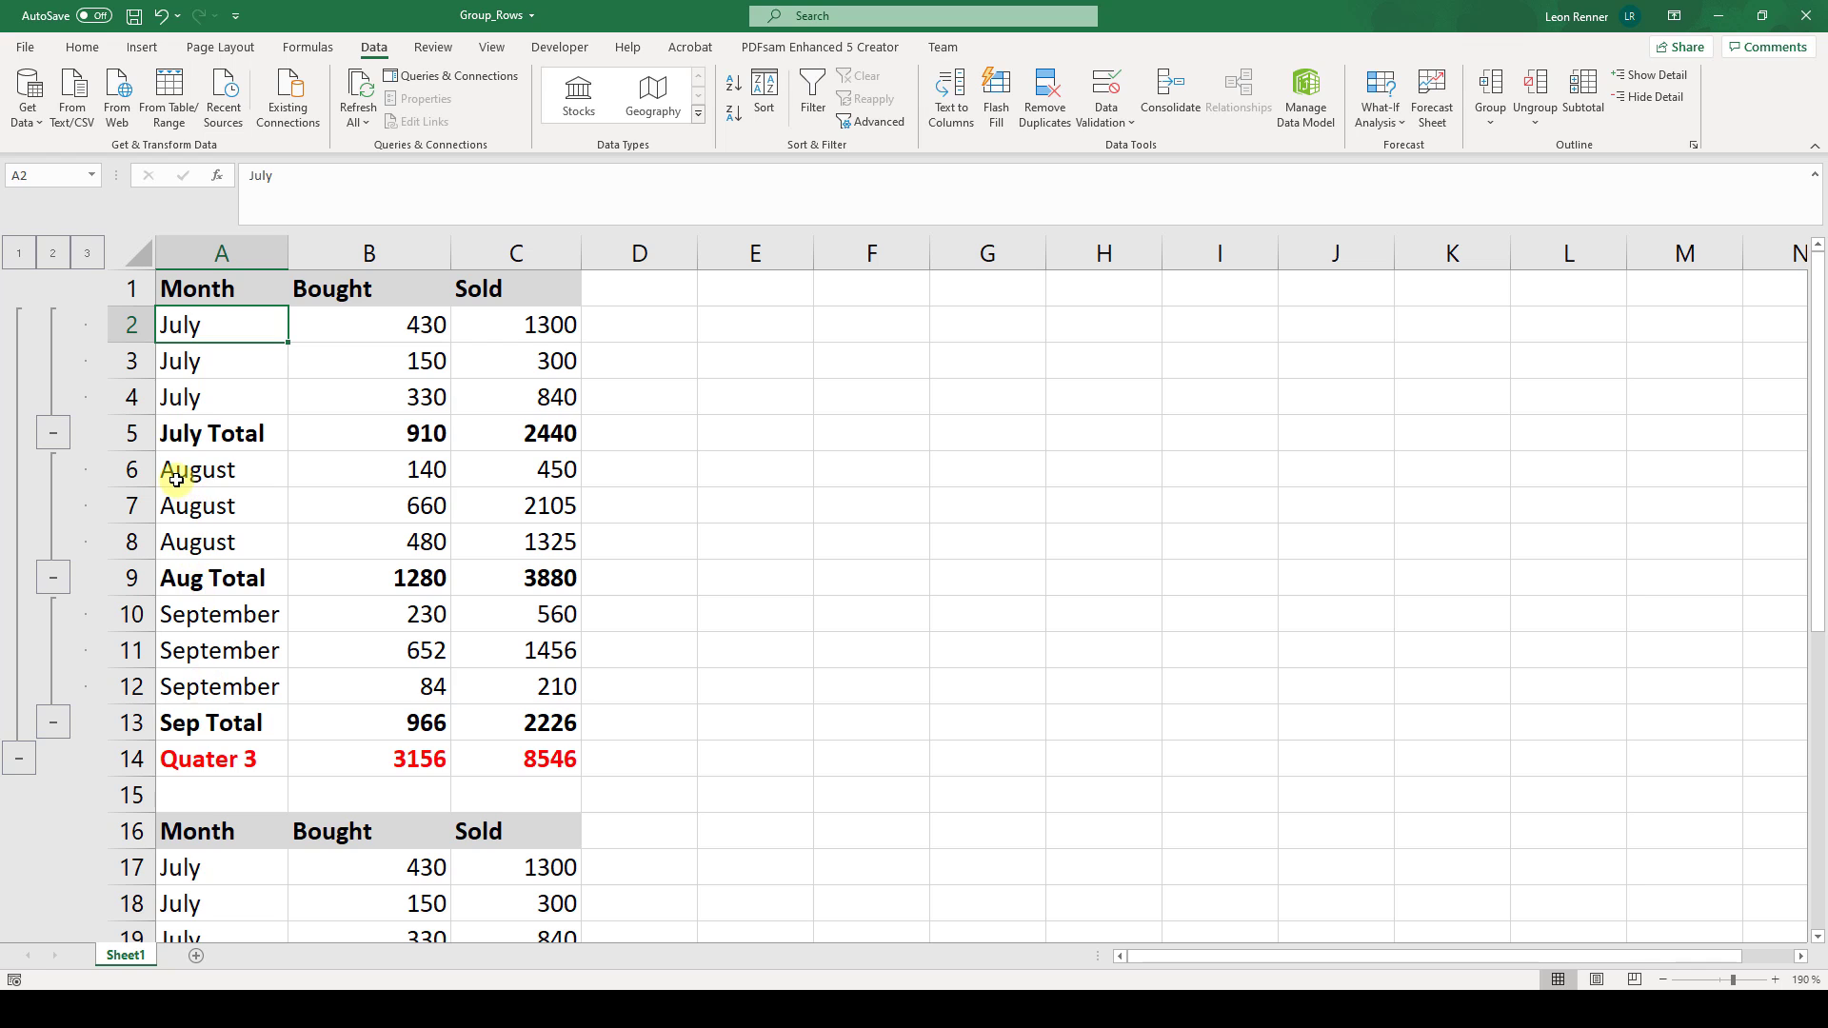
- Collapse the July, August and September detail groups
{"action": "left_click", "coordinate": [55, 435]}
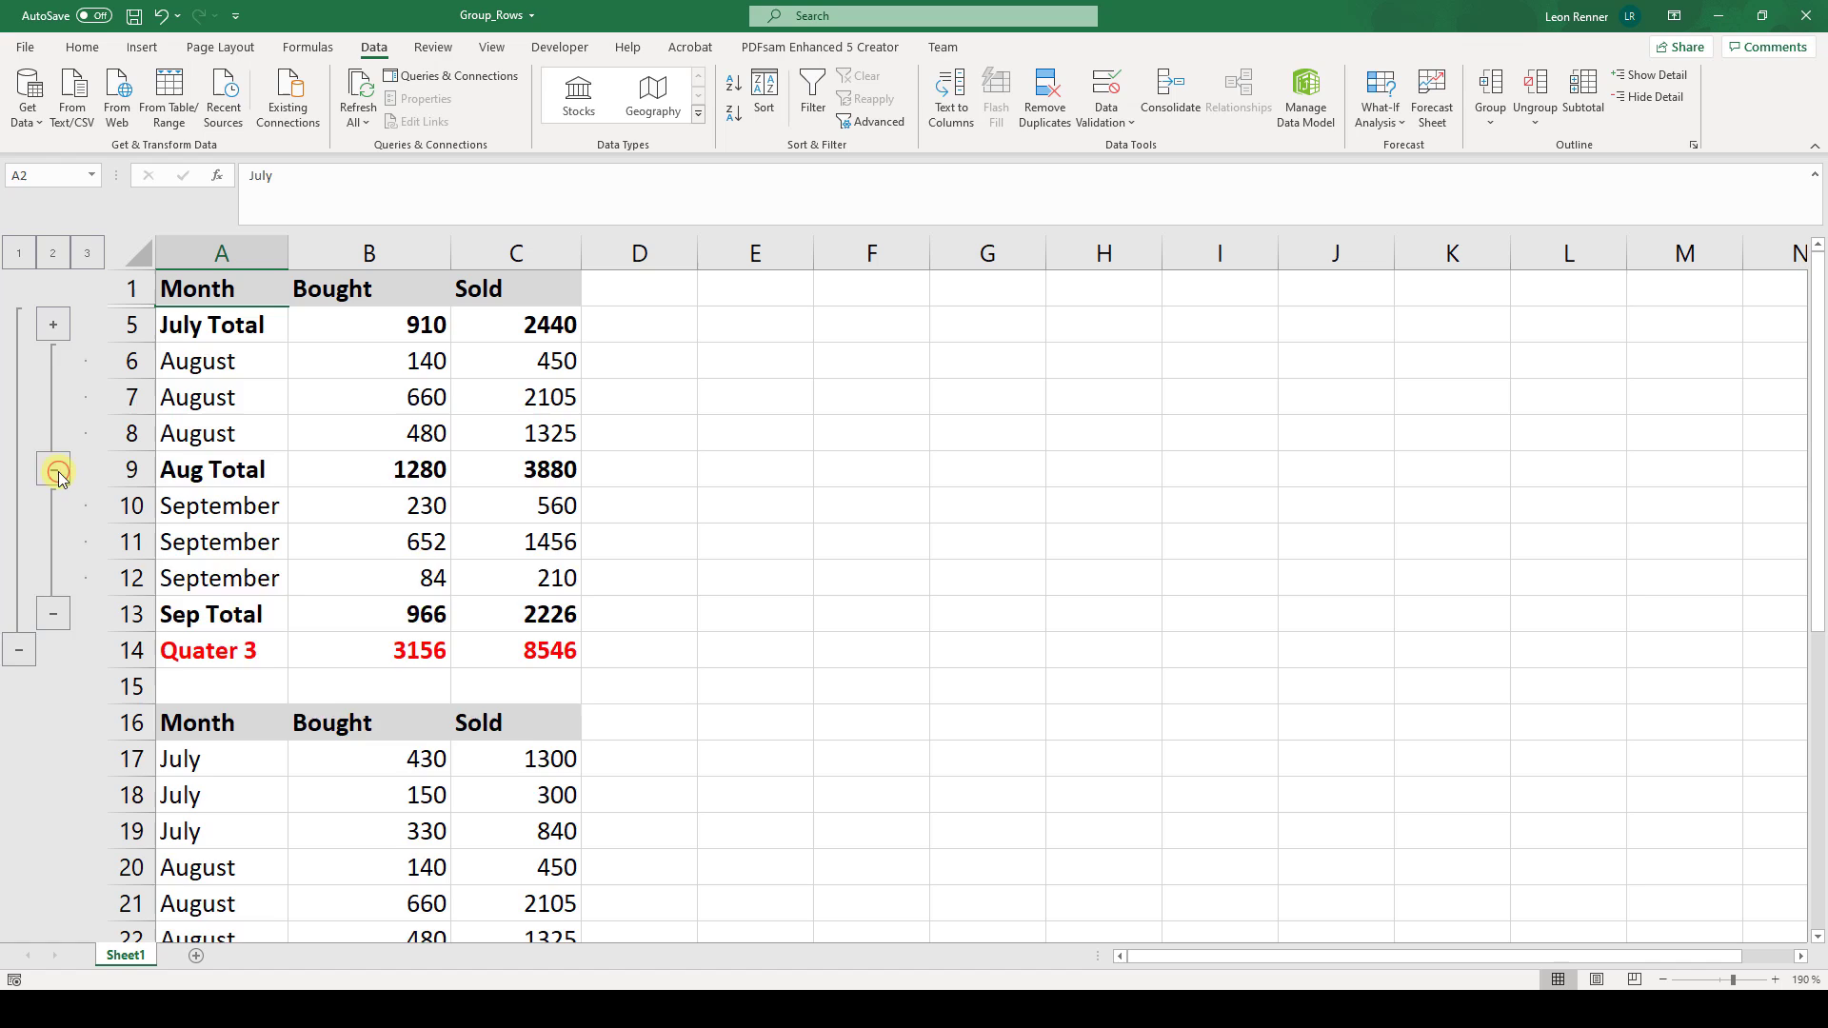
{"action": "left_click", "coordinate": [56, 471]}
{"action": "left_click", "coordinate": [56, 506]}
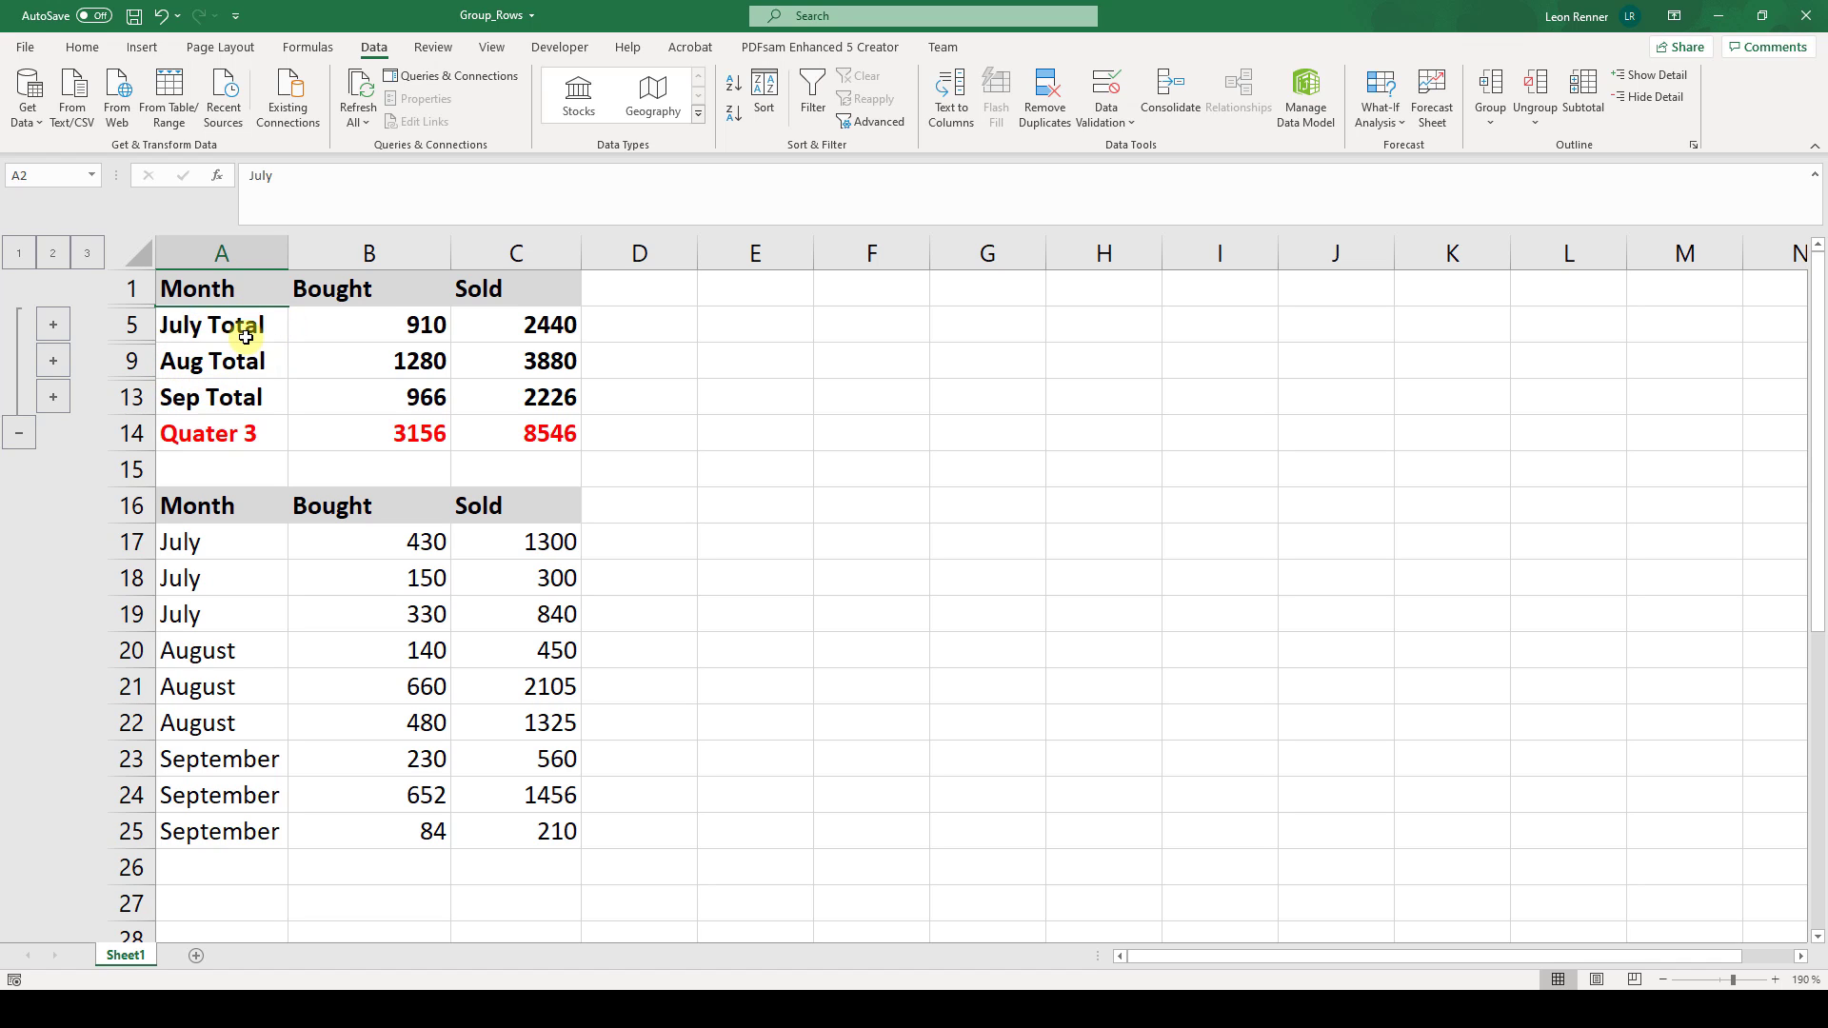
- Re-expand the July, August and September groups so rows 2–14 all show
{"action": "left_click", "coordinate": [52, 325]}
{"action": "left_click", "coordinate": [54, 435]}
{"action": "left_click", "coordinate": [55, 392]}
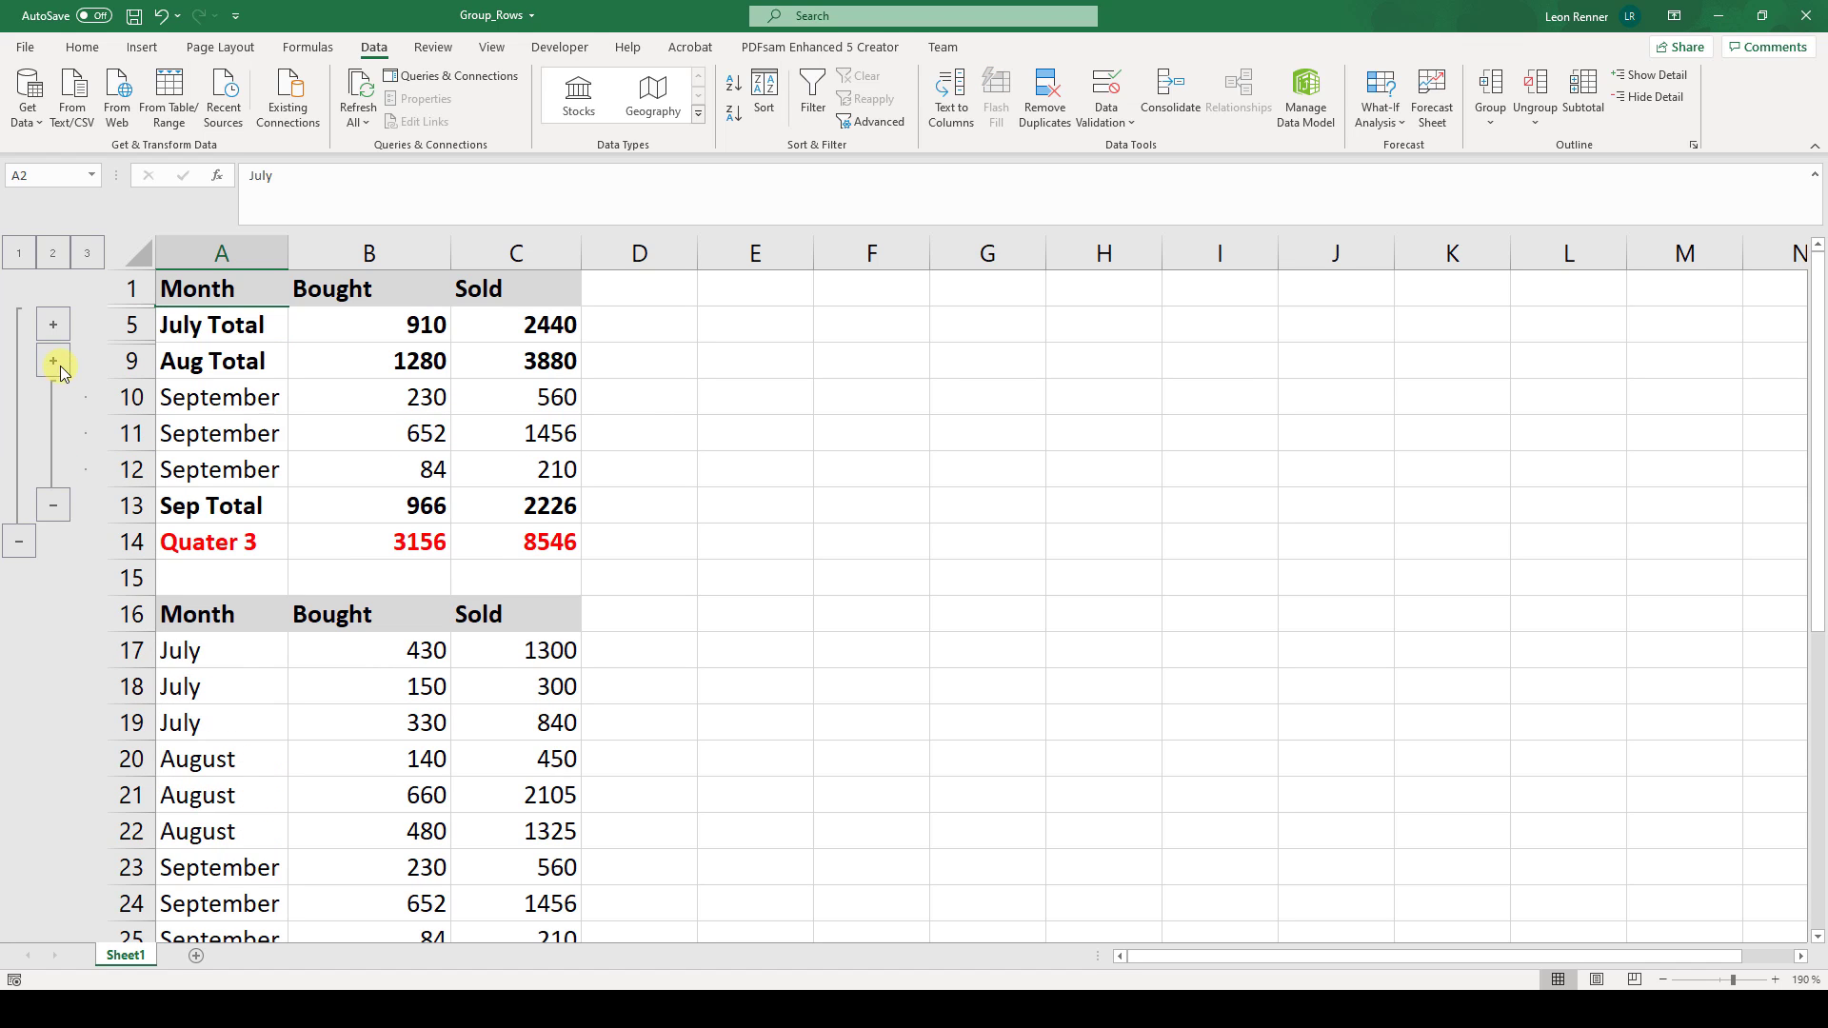
{"action": "left_click", "coordinate": [55, 361]}
{"action": "left_click", "coordinate": [53, 326]}
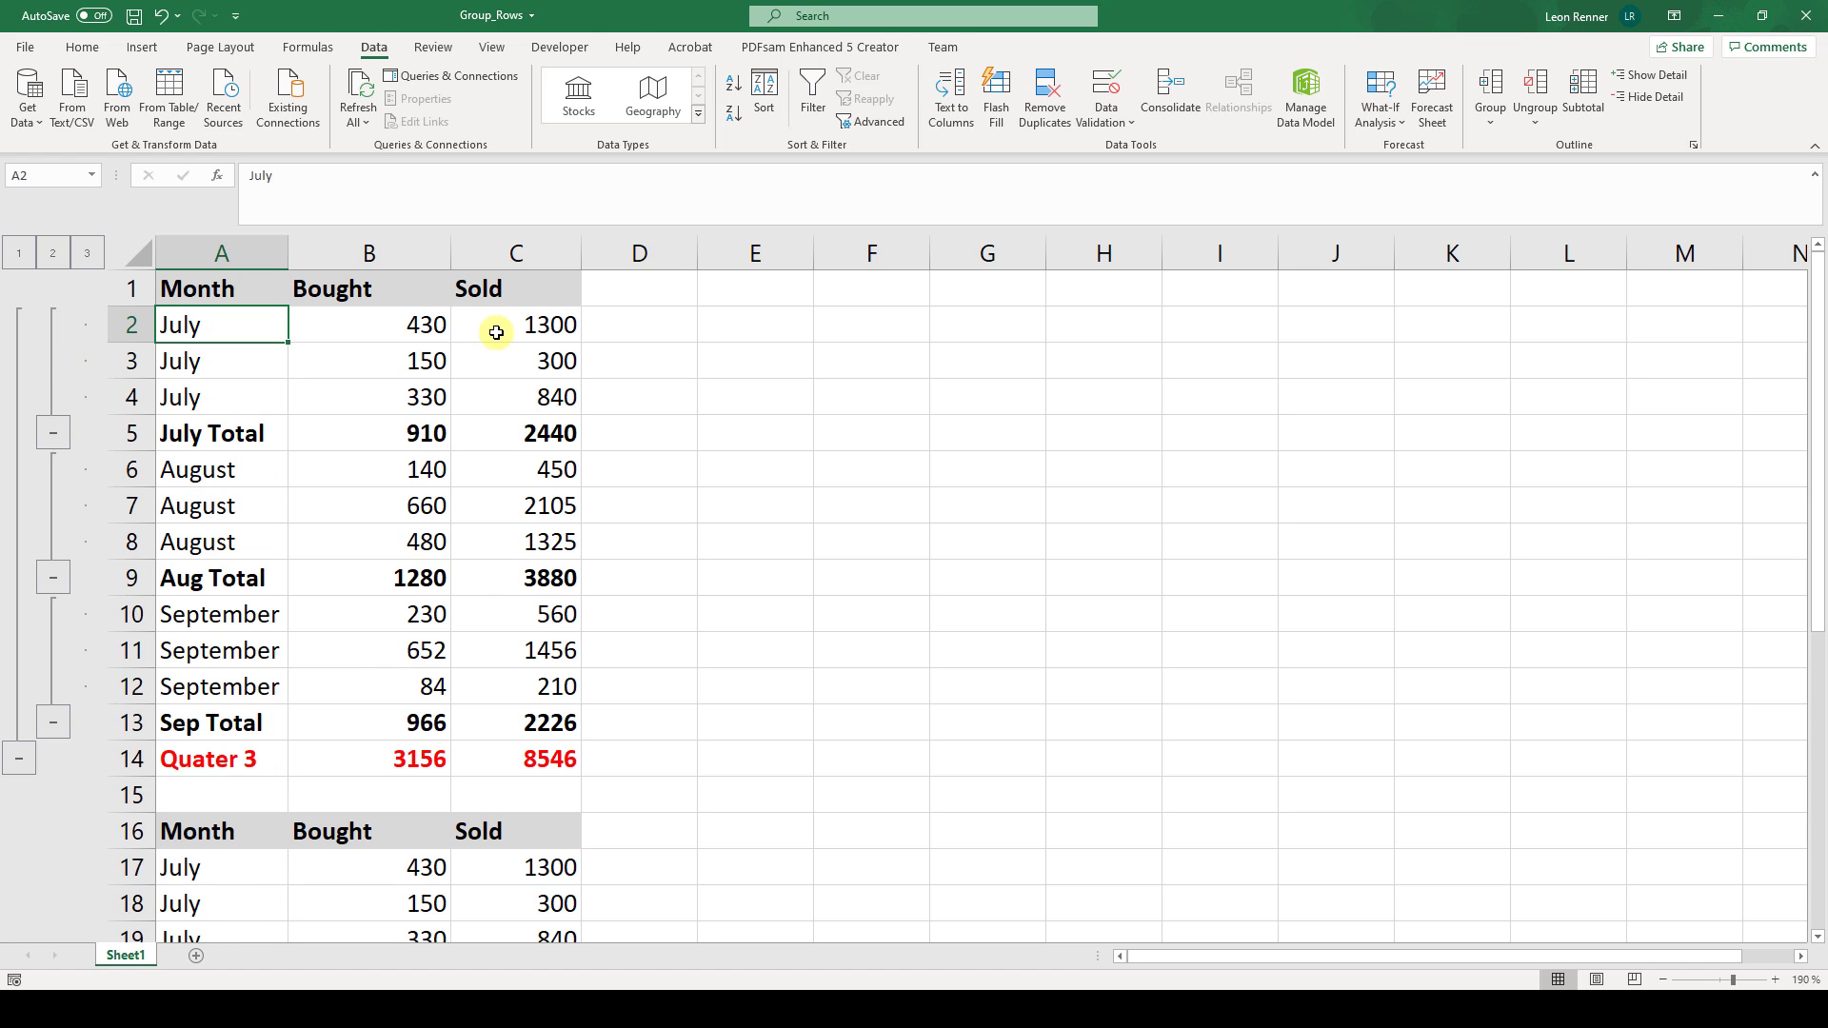
- Clear the outline from the top sales table with Ungroup > Clear Outline
{"action": "left_click", "coordinate": [1549, 118]}
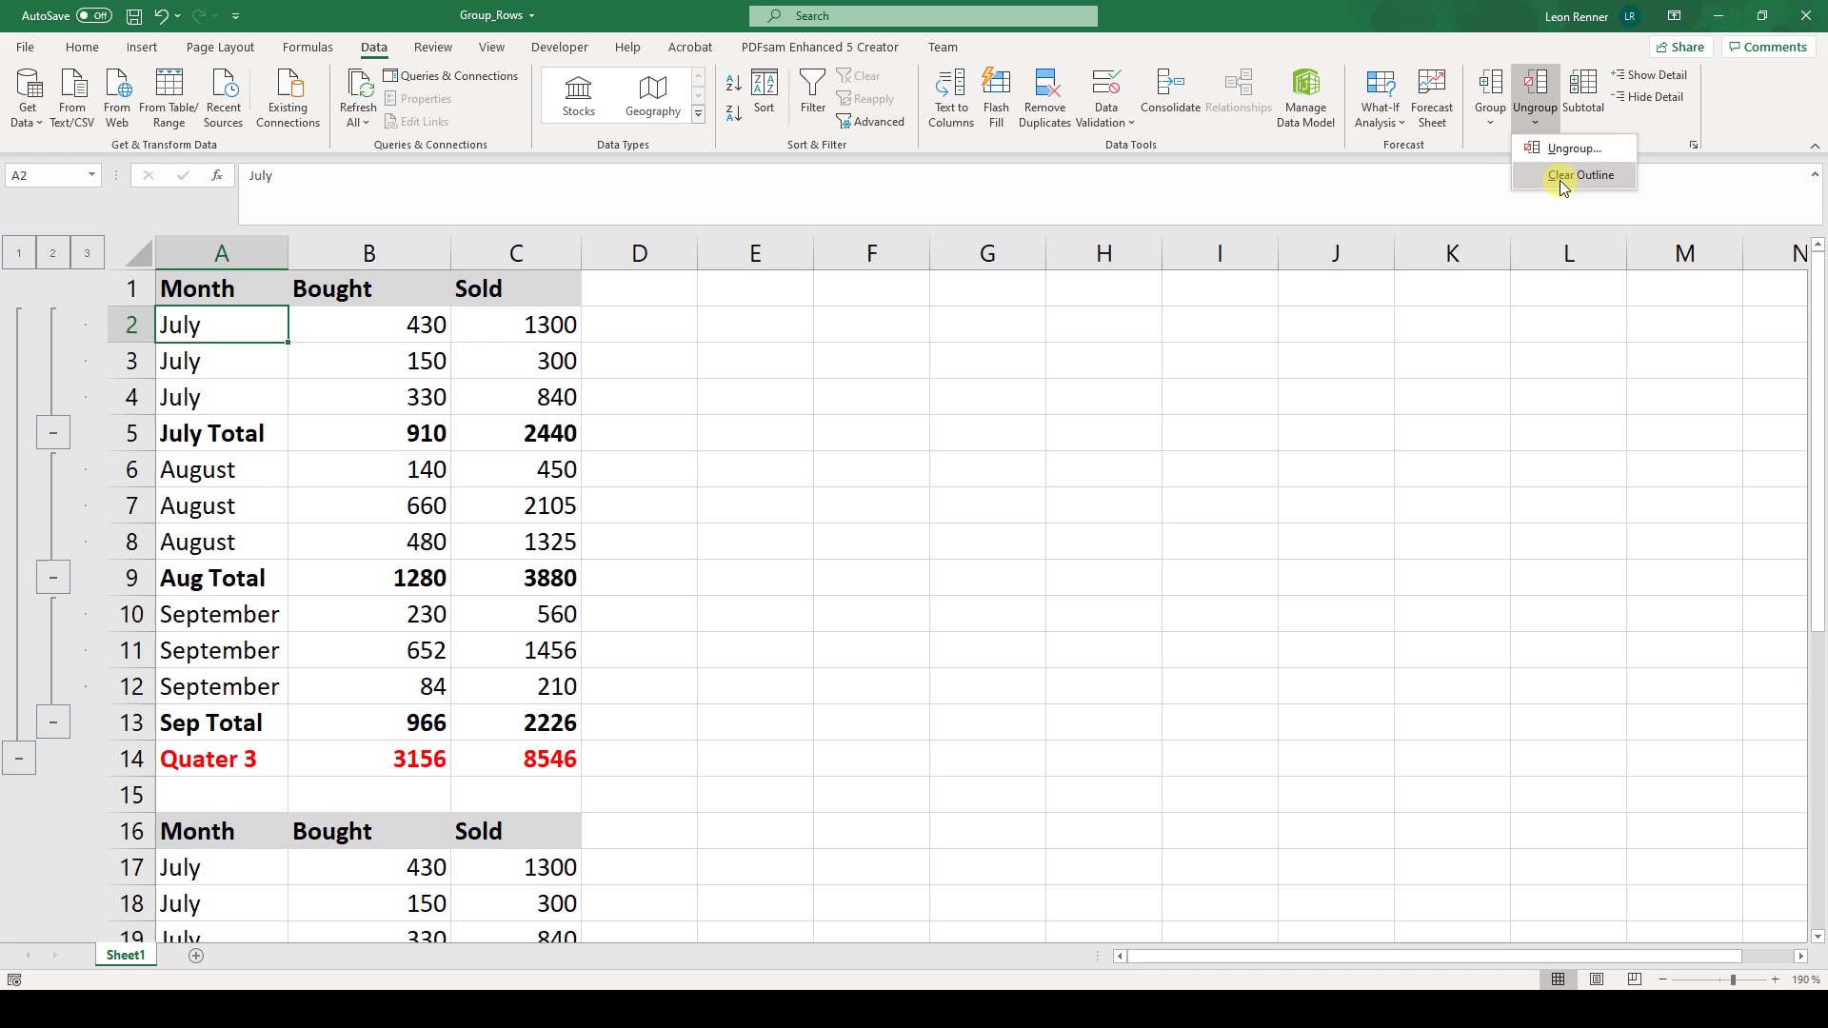
{"action": "left_click", "coordinate": [1564, 175]}
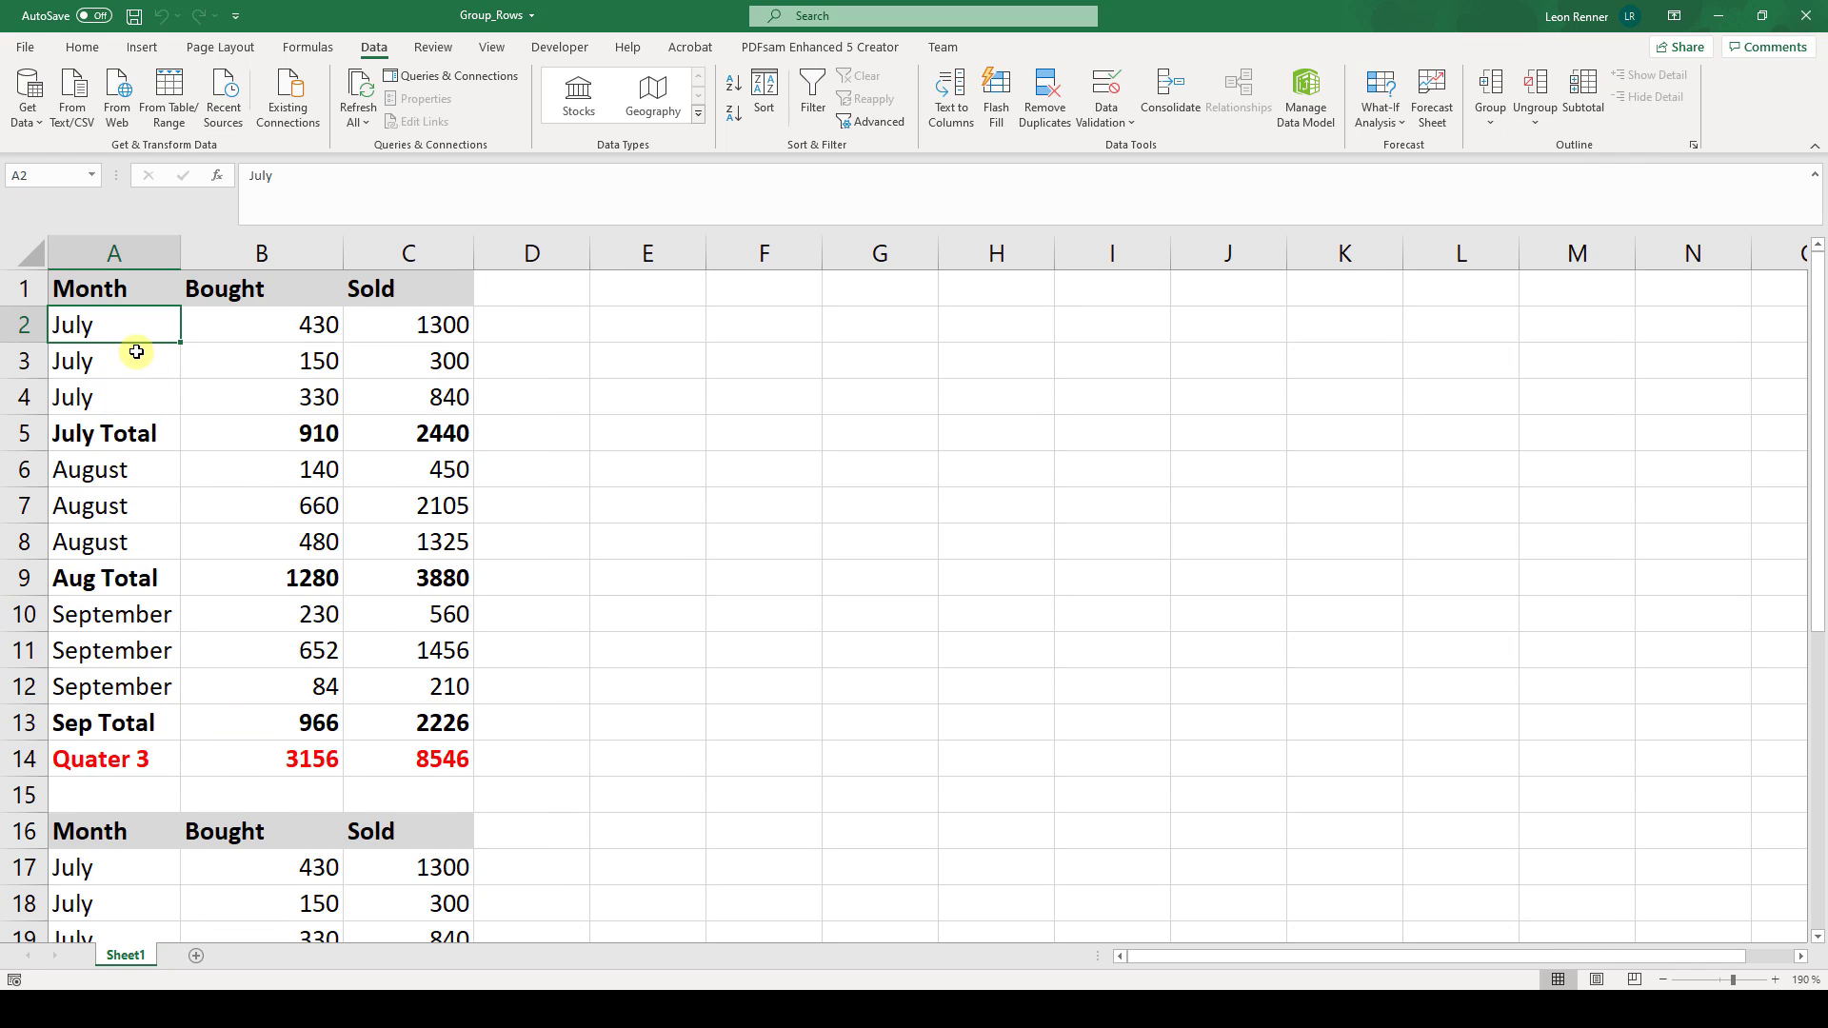
{"action": "left_click", "coordinate": [1491, 122]}
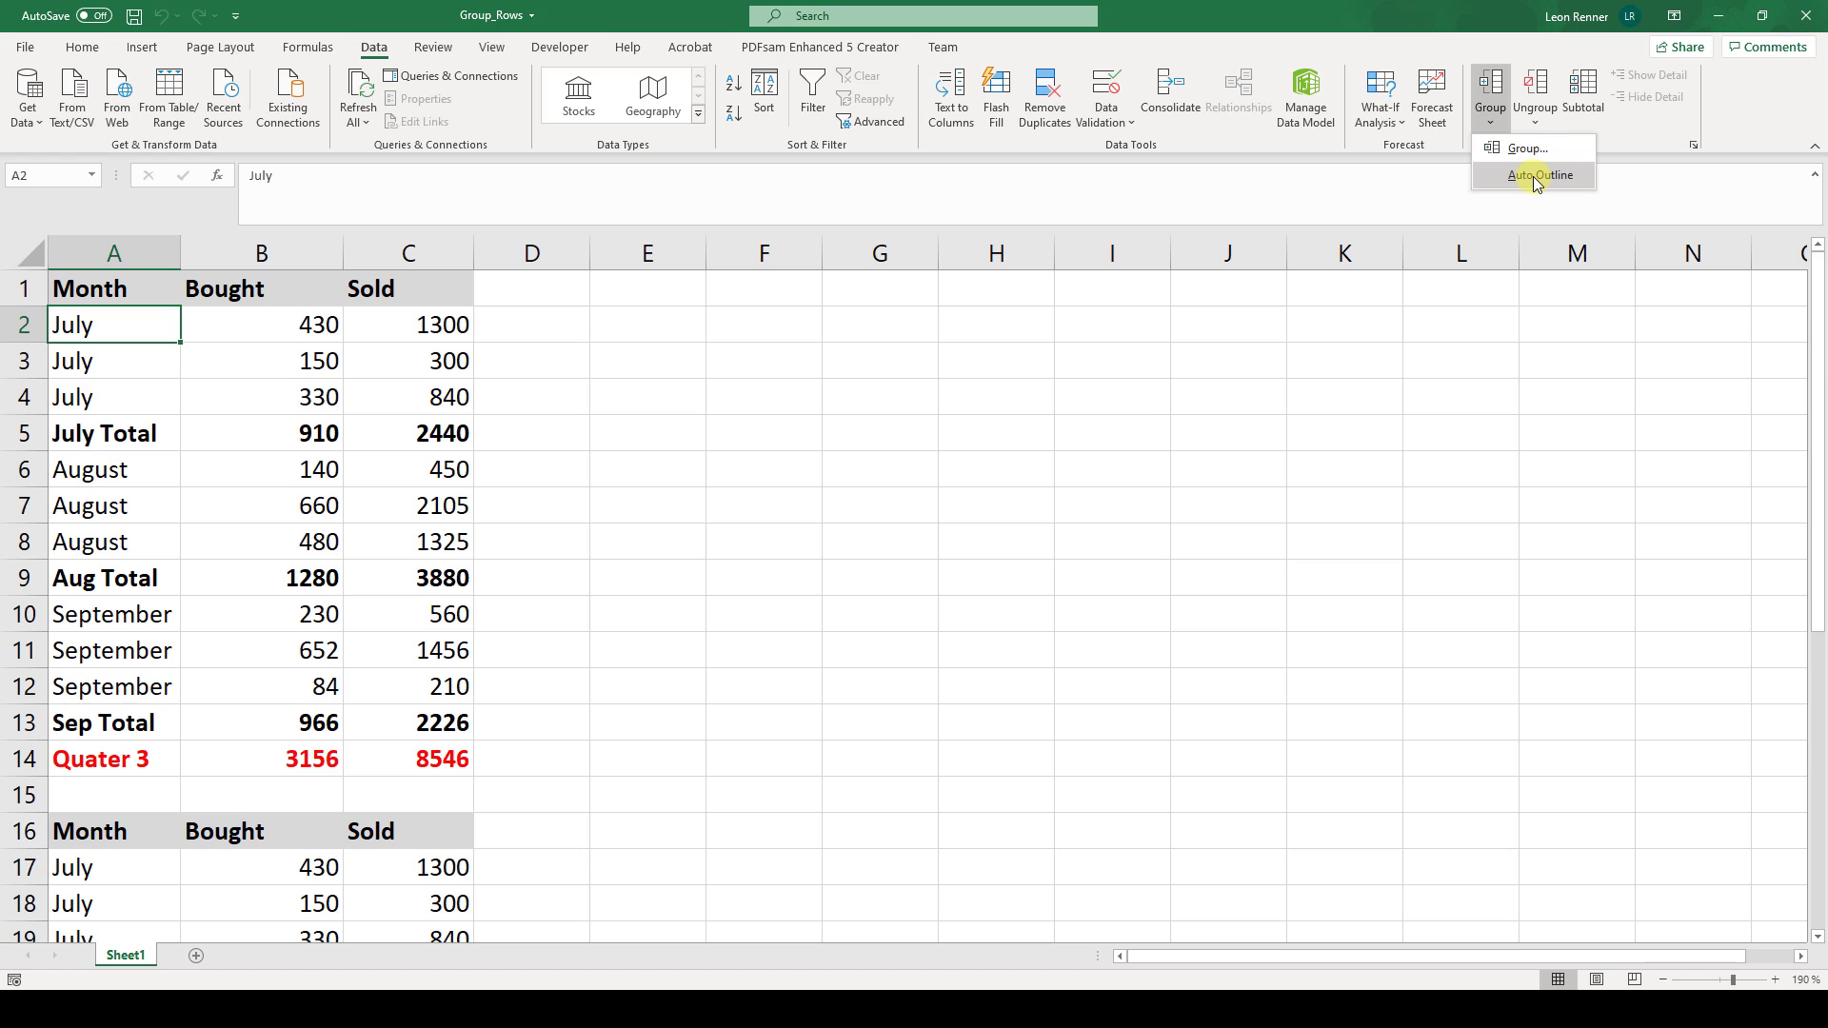
- Group the July rows 2–4 (A2:C4) by rows
{"action": "left_click", "coordinate": [90, 363]}
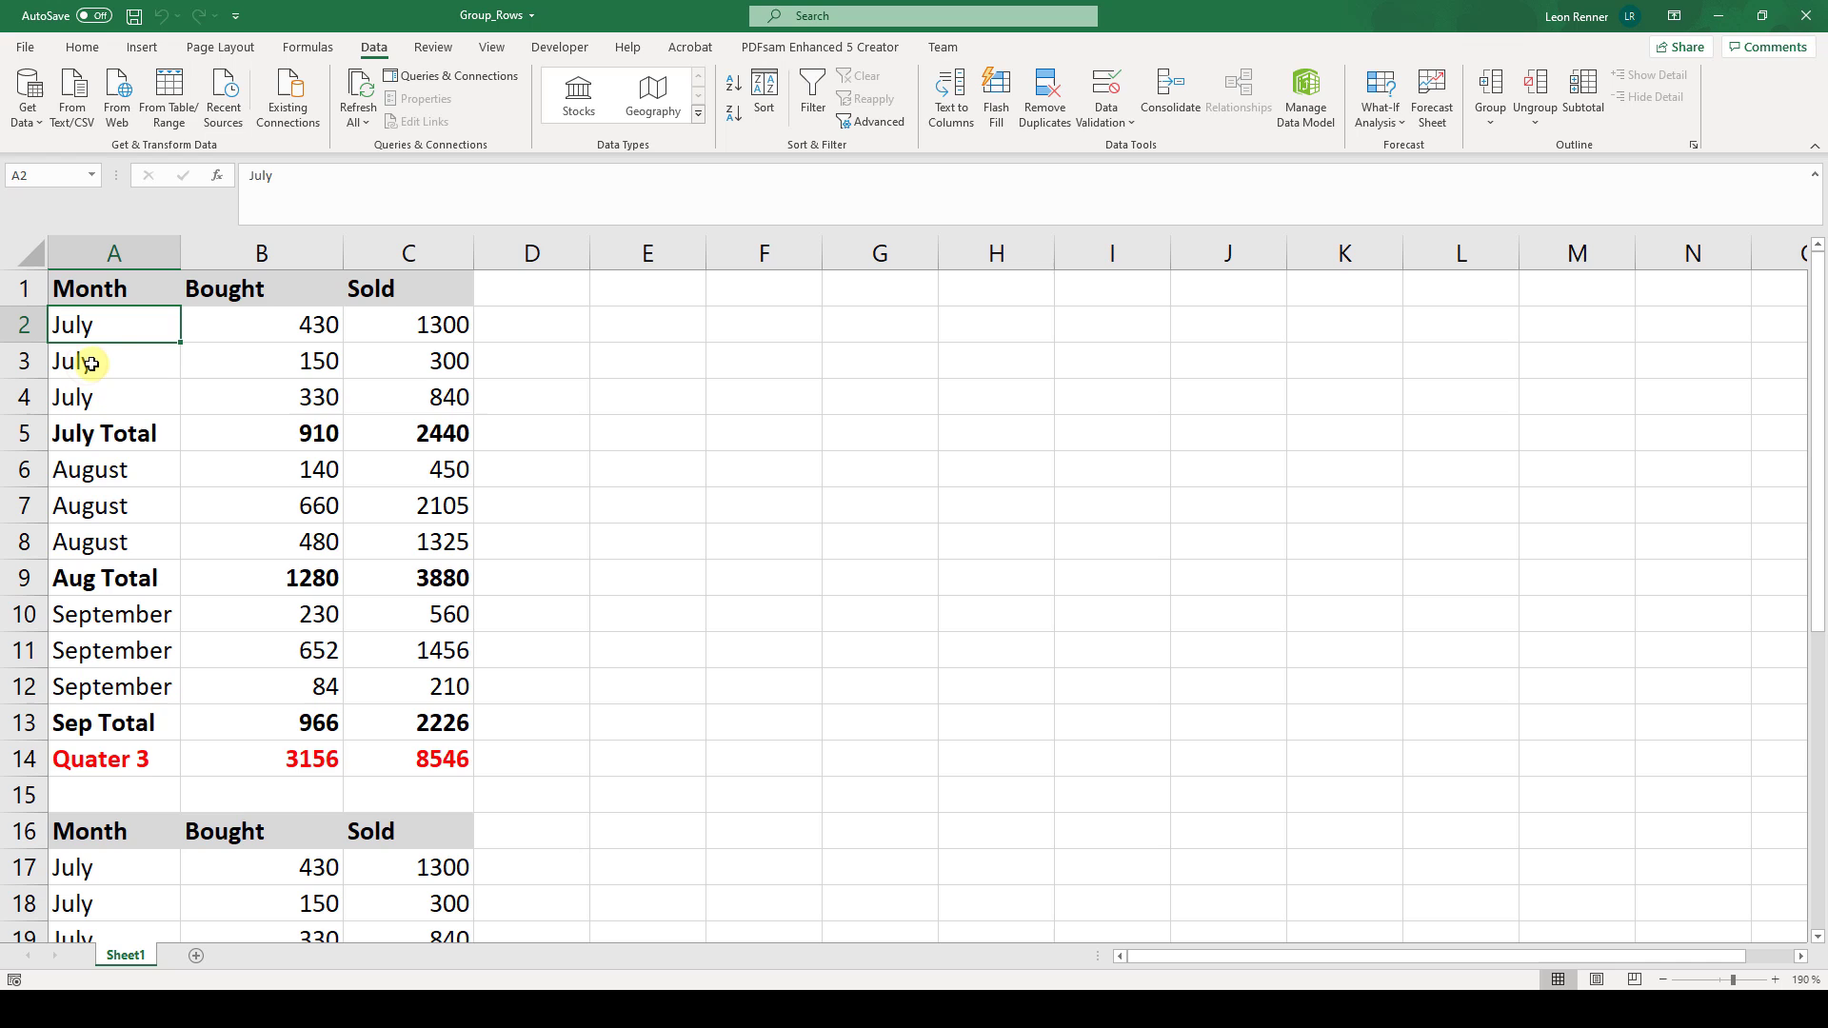
{"action": "left_click_drag", "start_coordinate": [100, 325], "coordinate": [365, 401]}
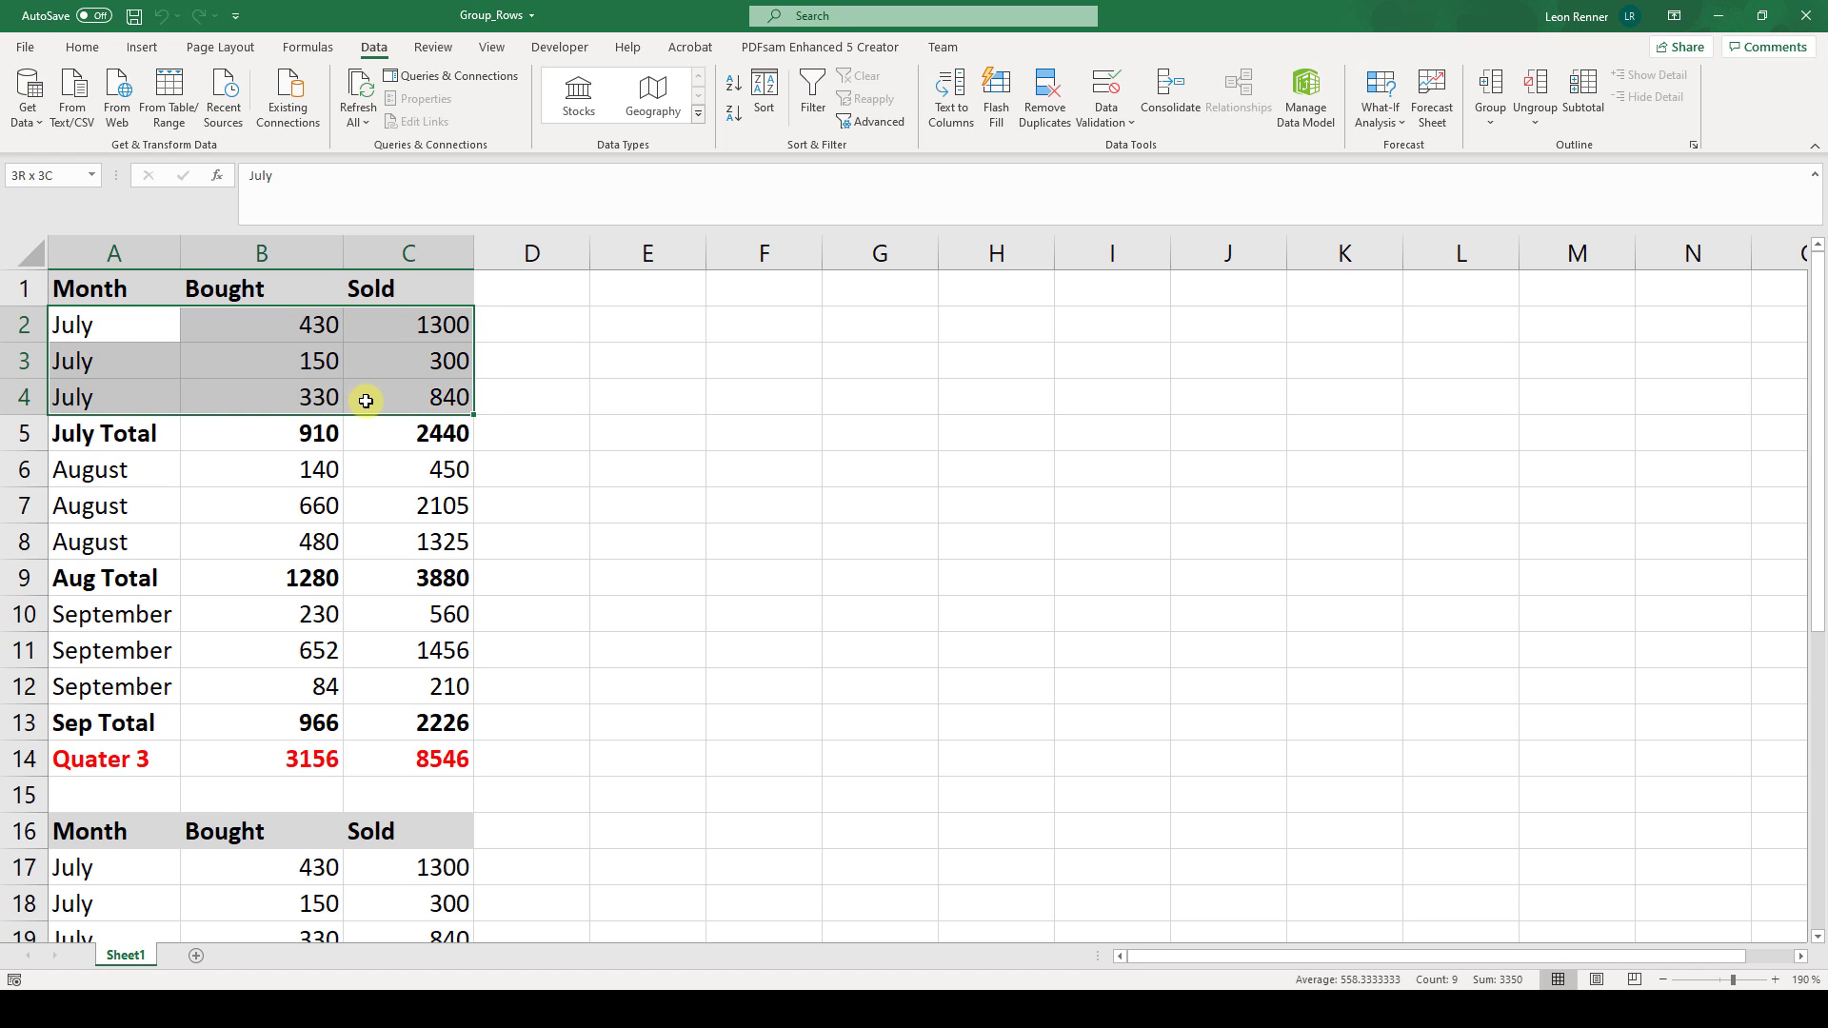
{"action": "left_click", "coordinate": [1492, 90]}
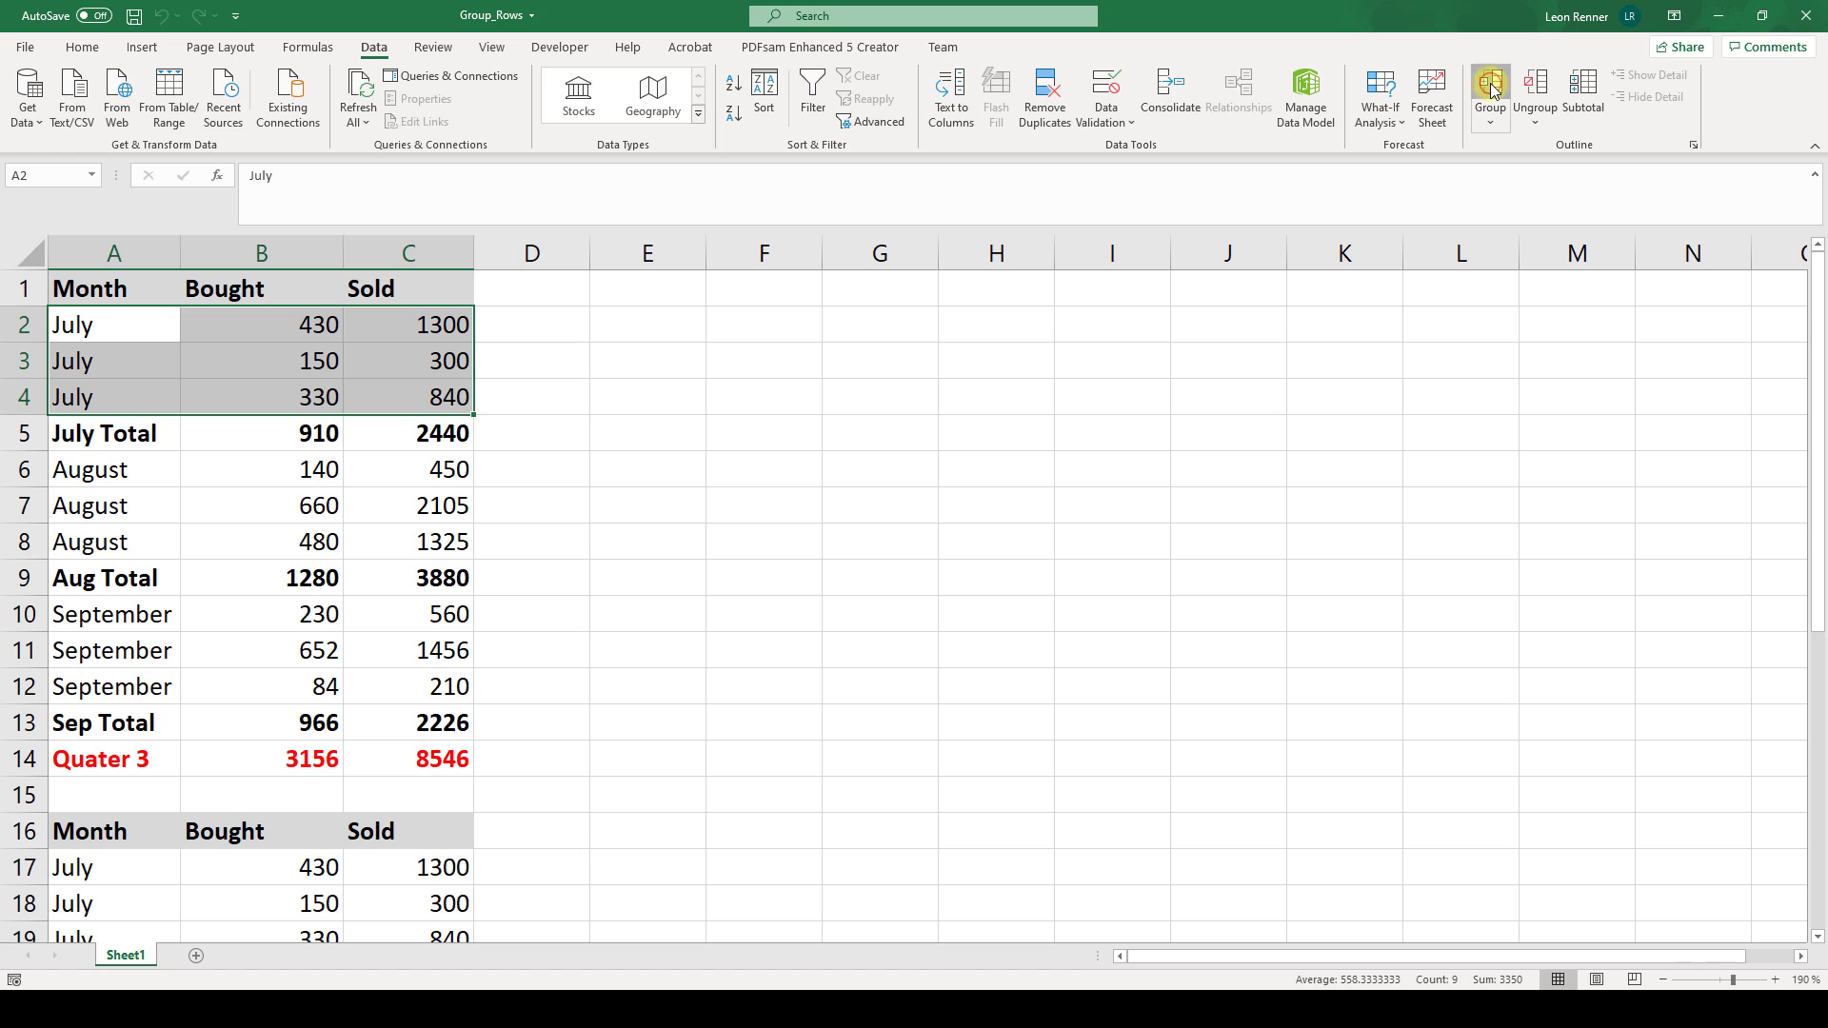
{"action": "left_click", "coordinate": [872, 455]}
{"action": "left_click", "coordinate": [876, 511]}
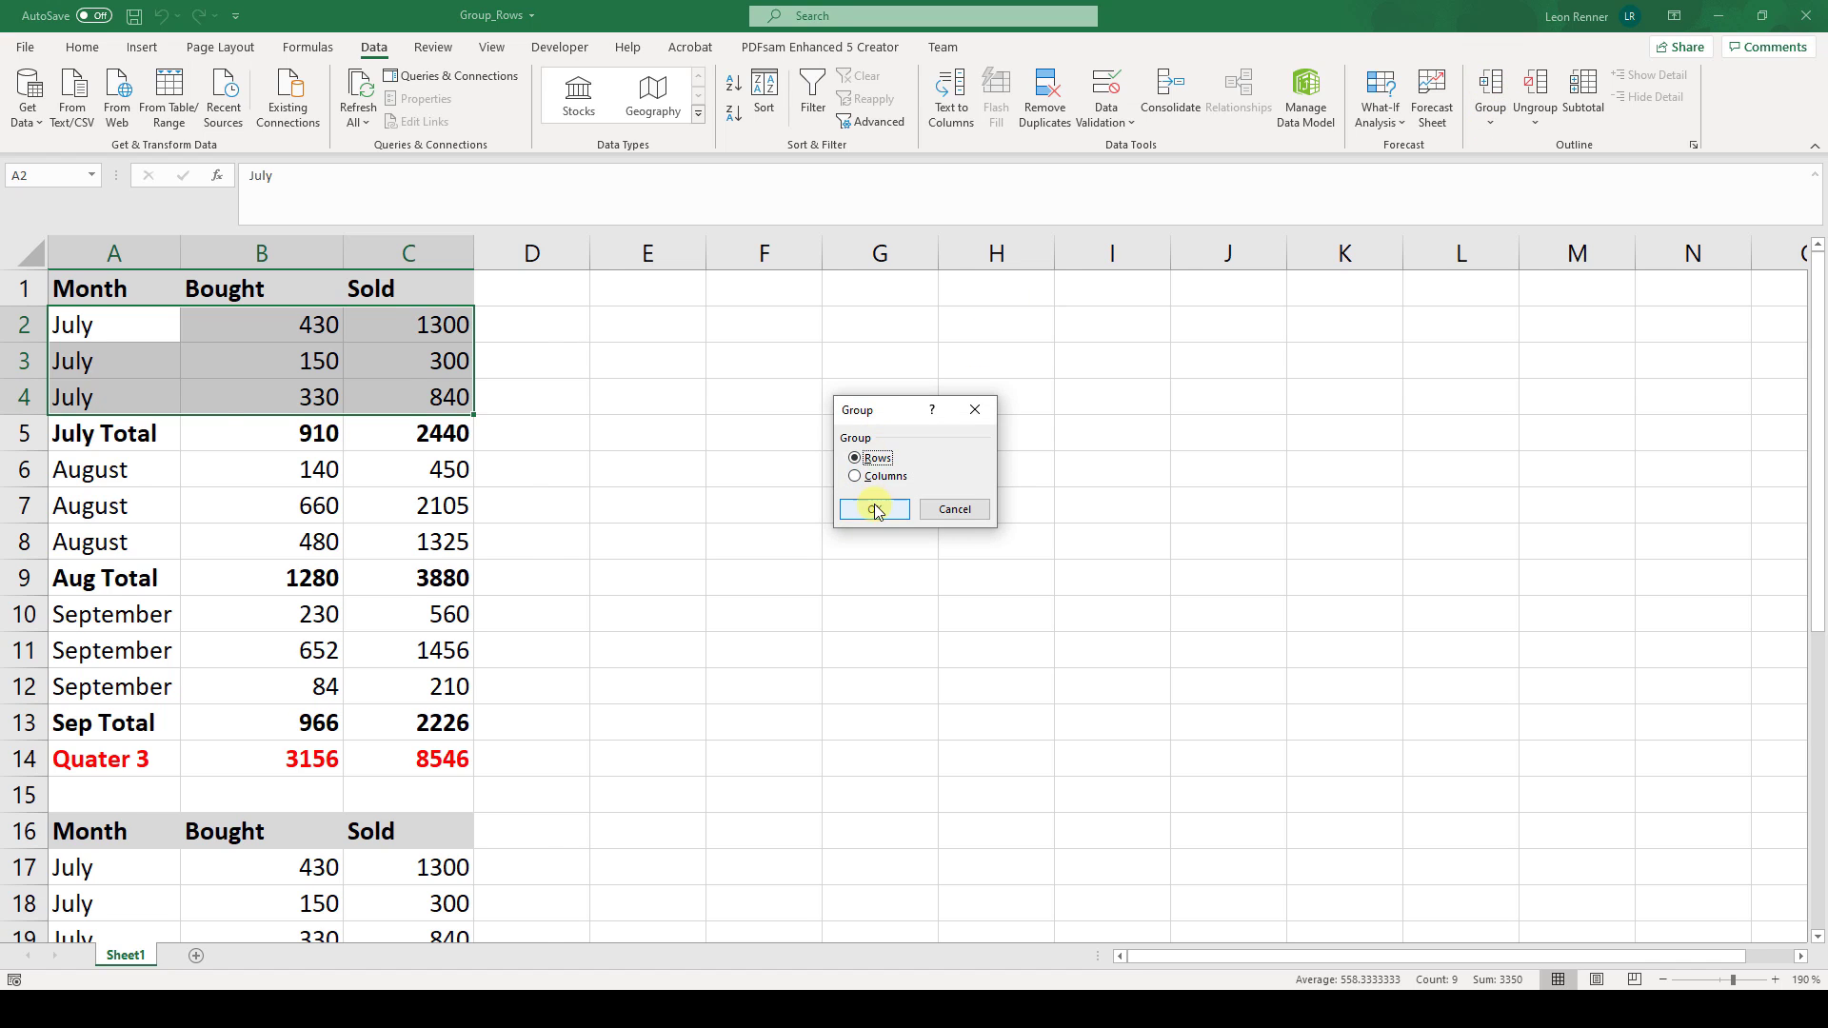
- Group the August rows 6–8 and September rows 10–12 as separate row groups
{"action": "left_click", "coordinate": [153, 470]}
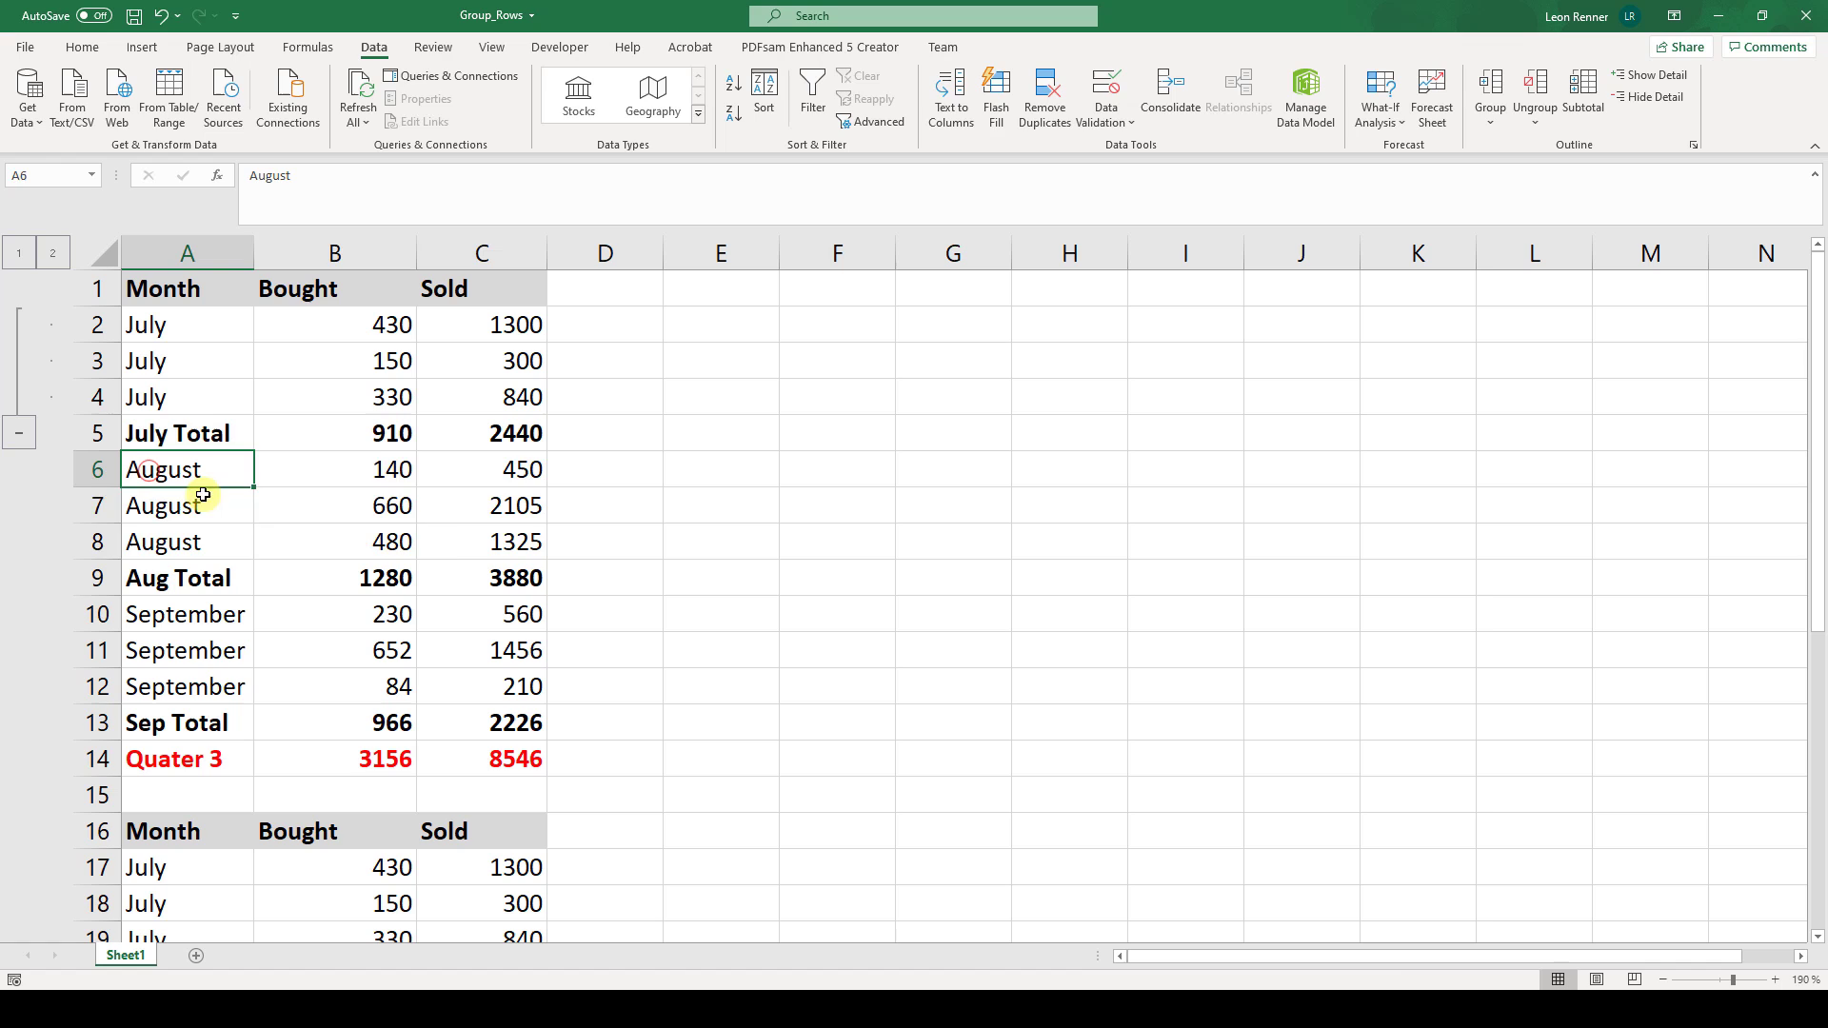
{"action": "left_click_drag", "start_coordinate": [203, 494], "coordinate": [470, 530]}
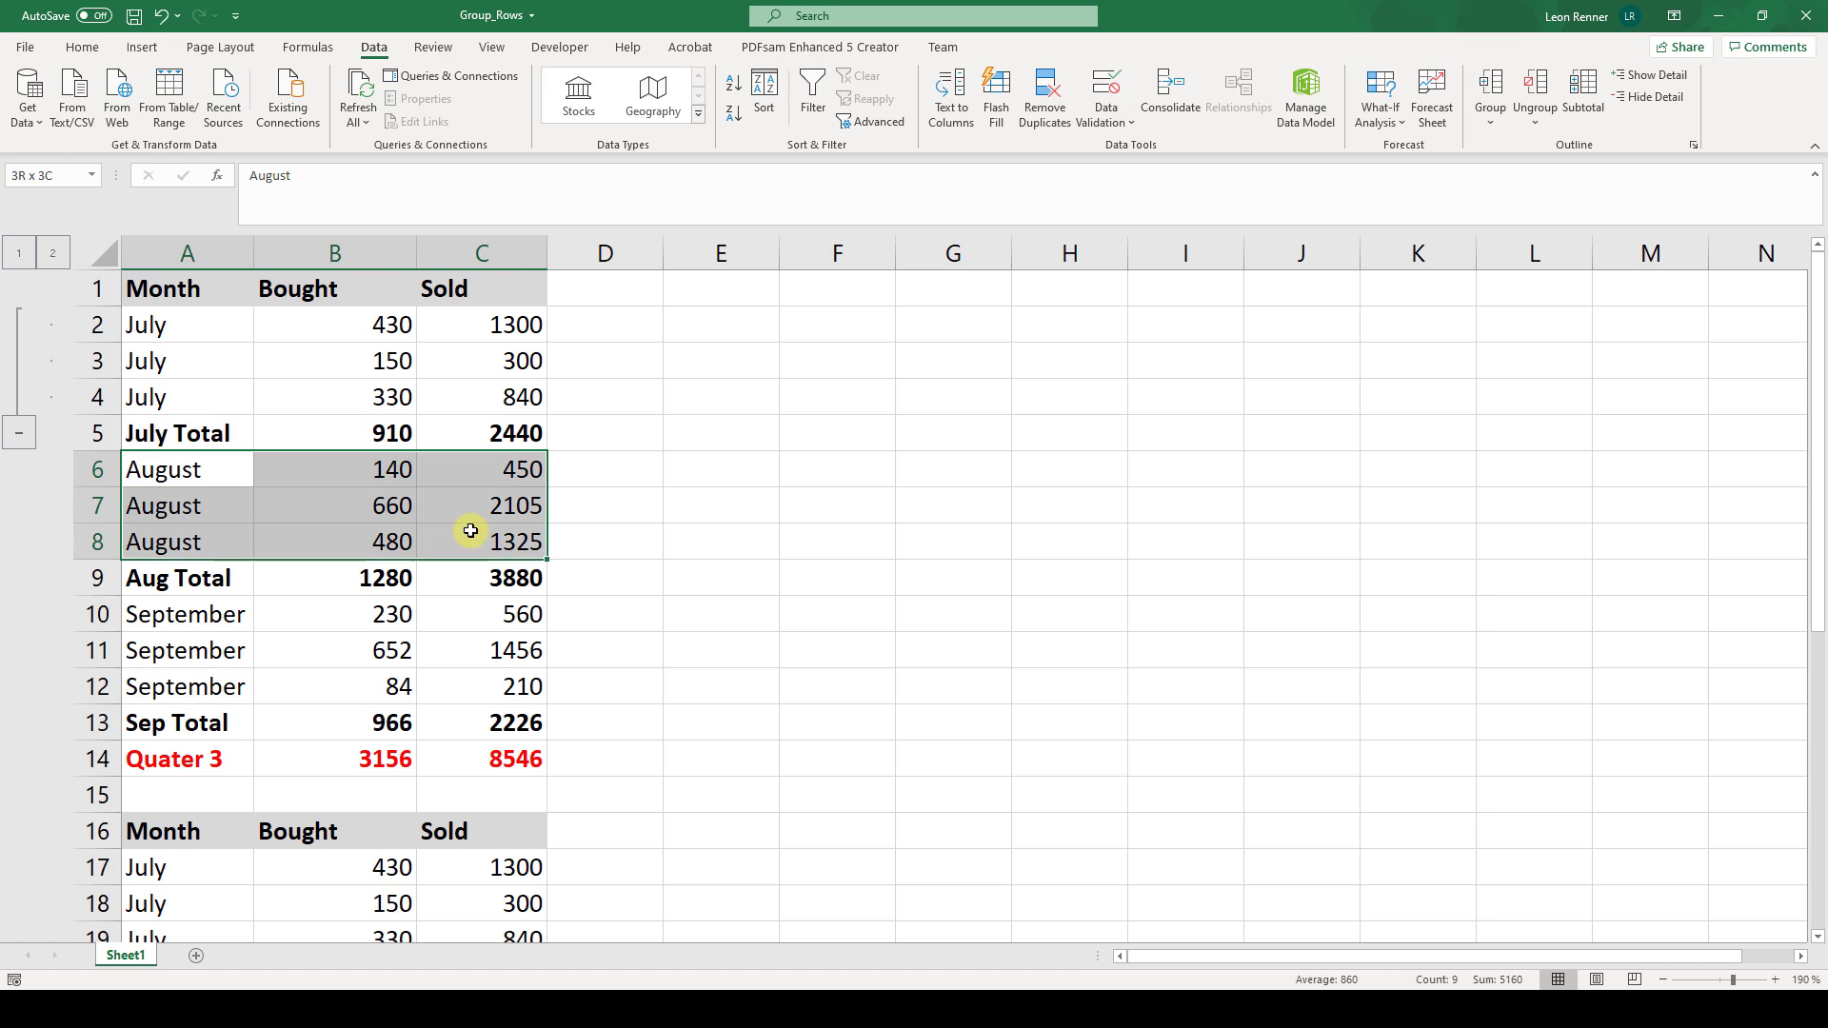
{"action": "left_click", "coordinate": [1489, 85]}
{"action": "left_click", "coordinate": [869, 505]}
{"action": "left_click", "coordinate": [153, 621]}
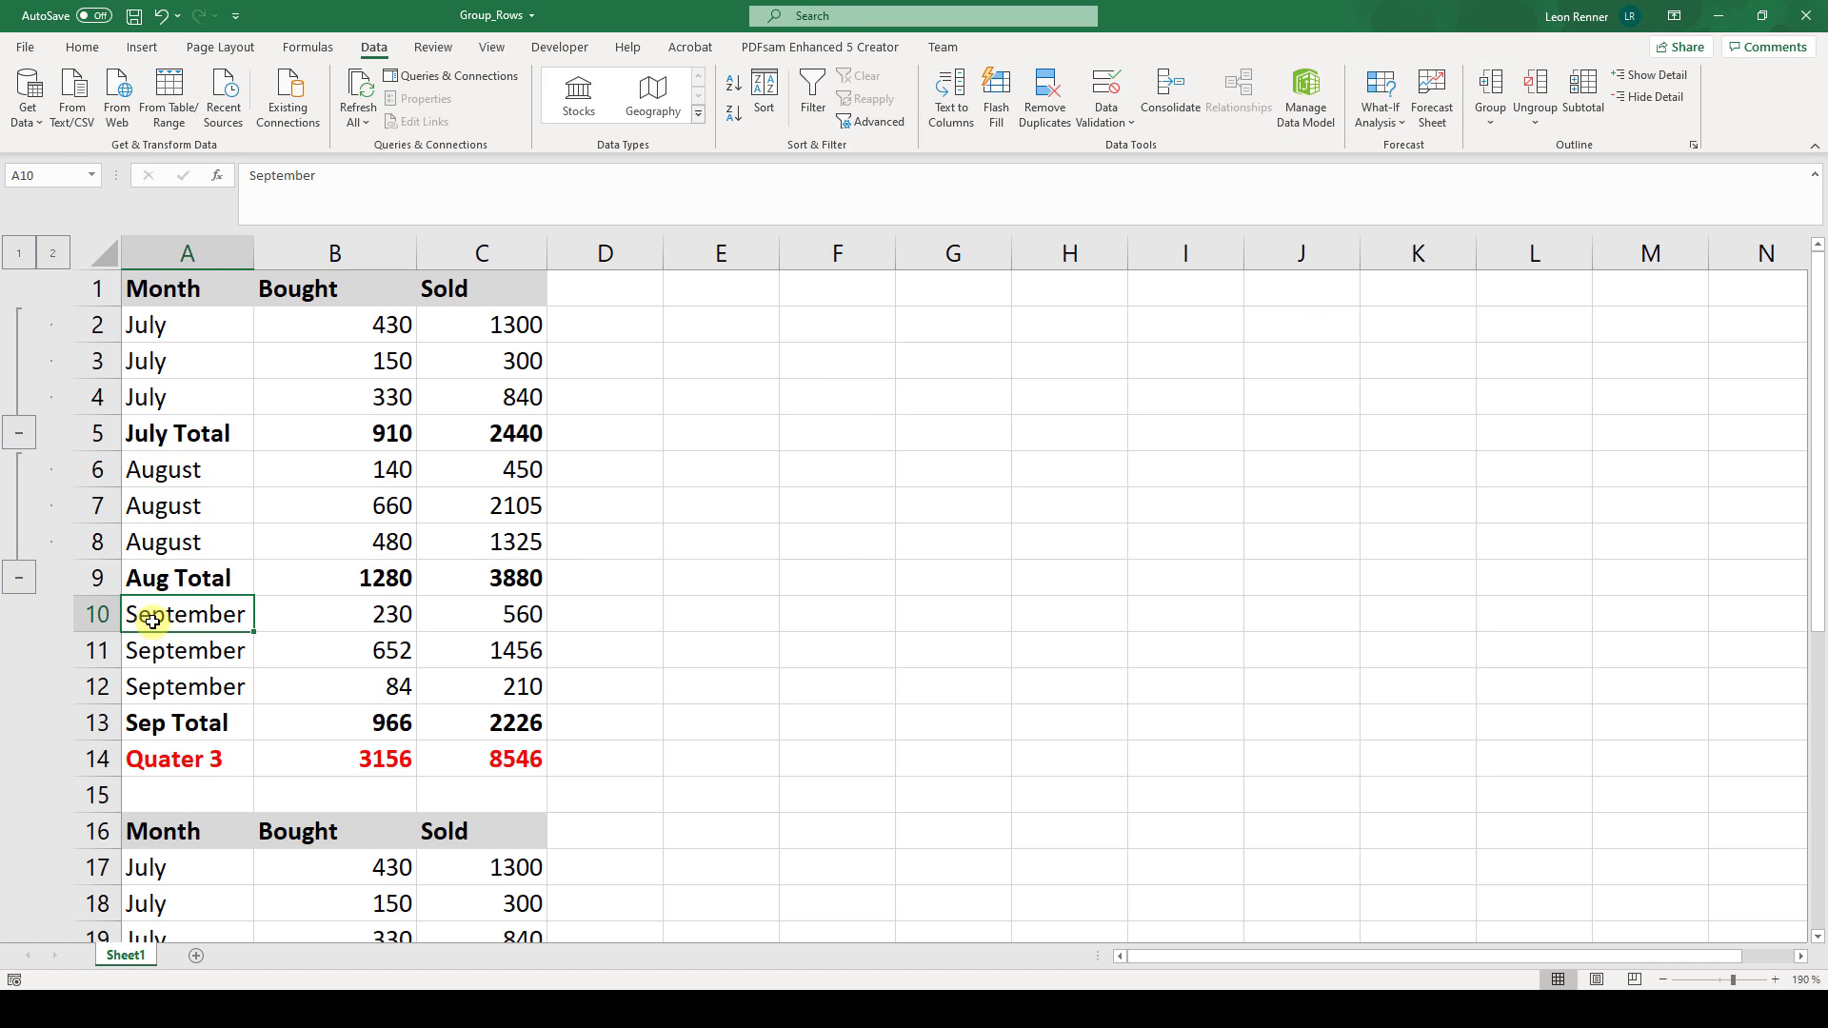
{"action": "left_click_drag", "start_coordinate": [153, 621], "coordinate": [486, 685]}
{"action": "left_click", "coordinate": [1491, 88]}
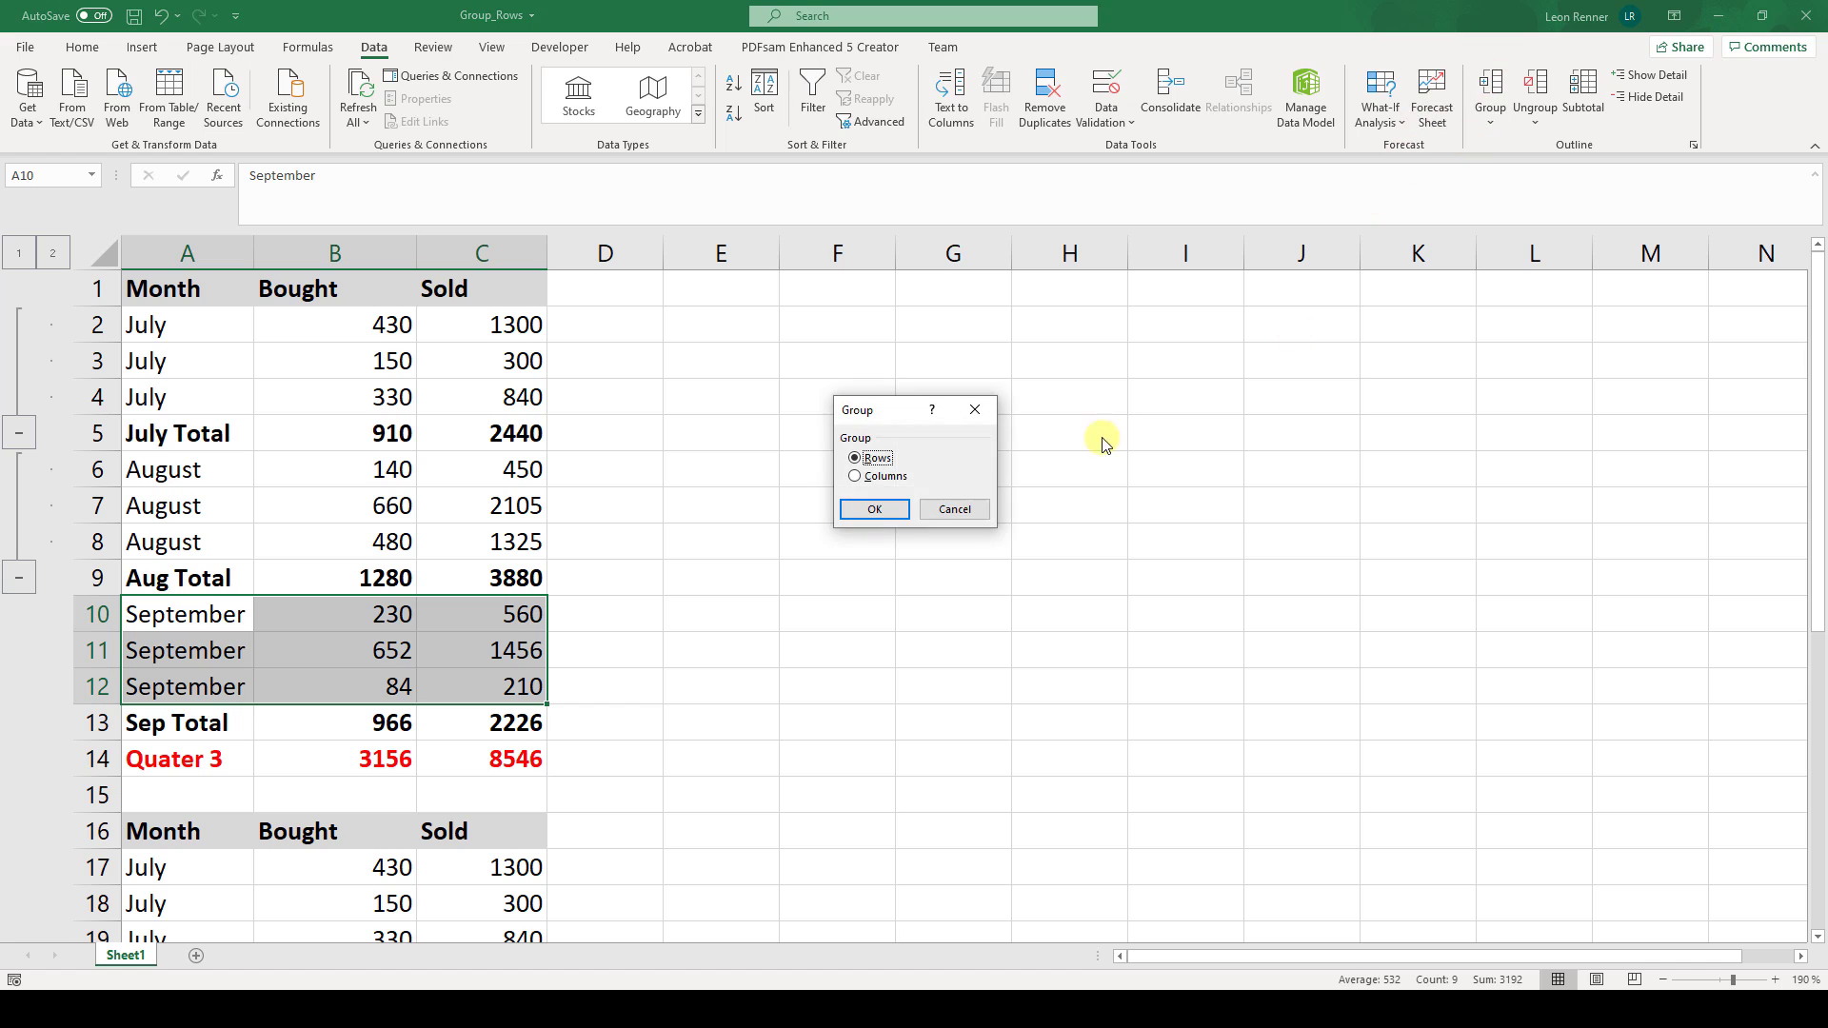
{"action": "left_click", "coordinate": [874, 509]}
{"action": "left_click", "coordinate": [202, 621]}
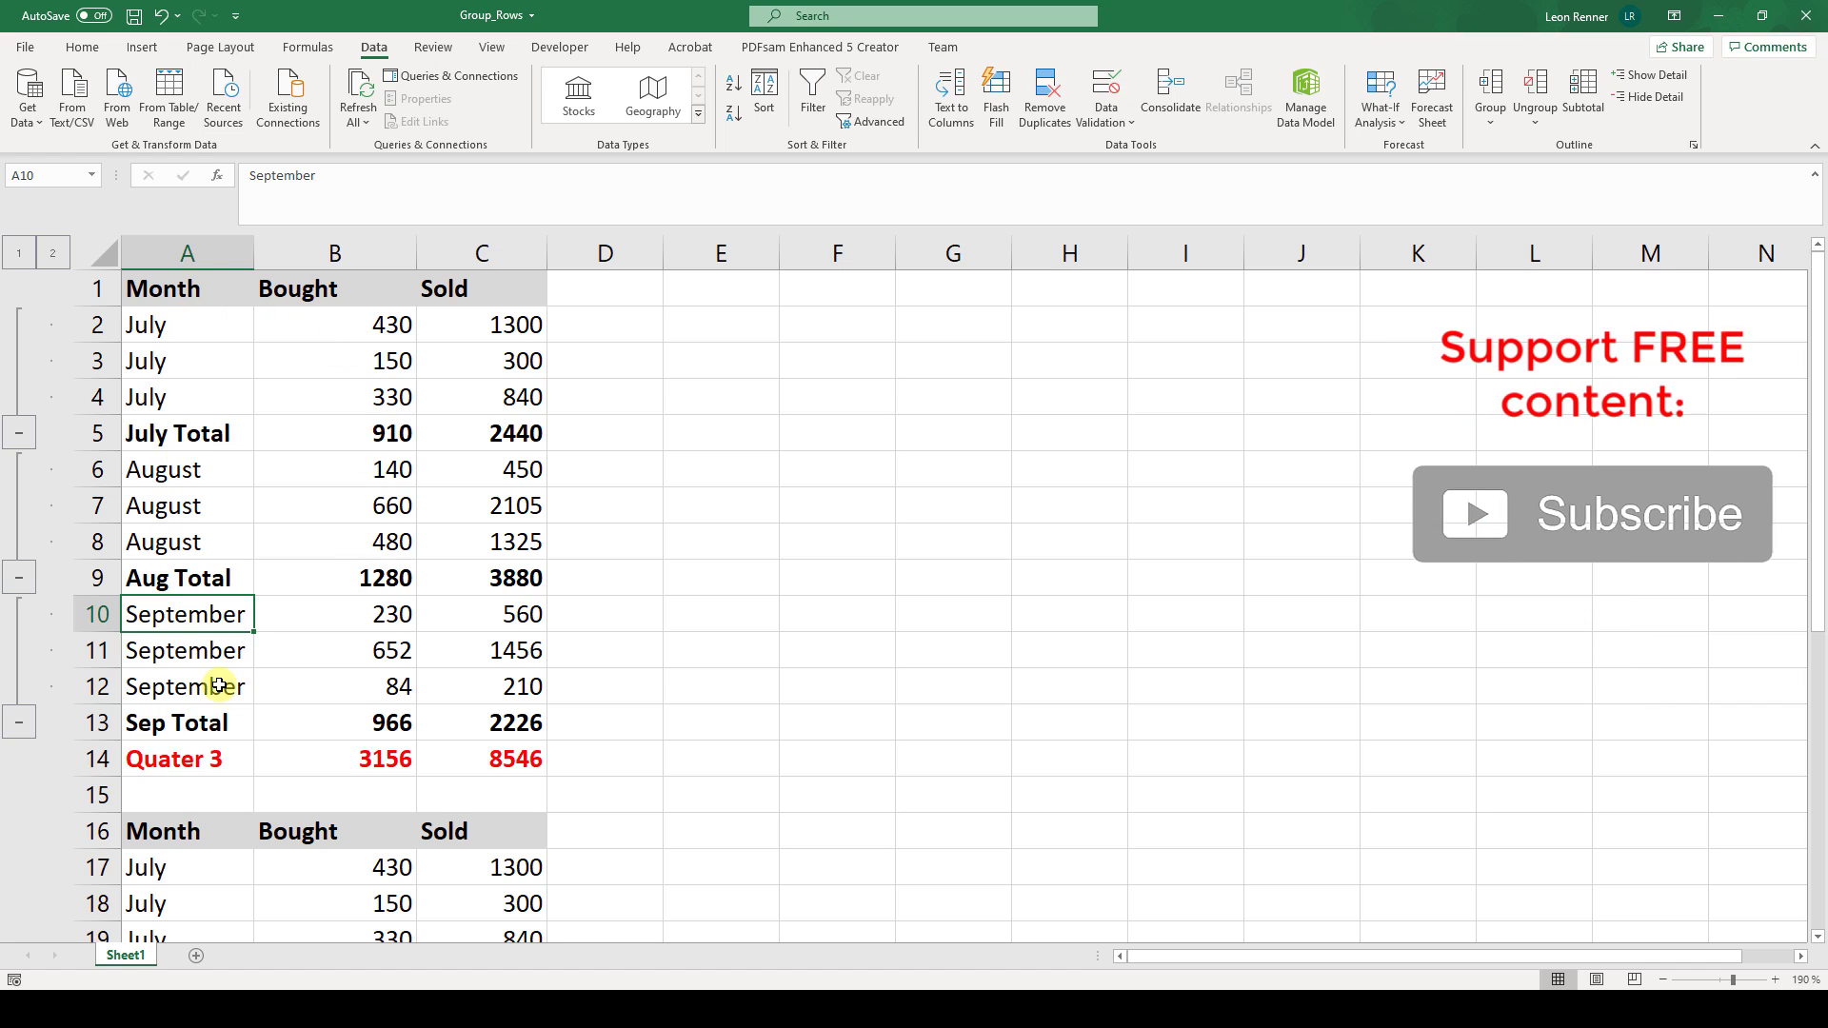
- Group A2:C13 by rows as an outer quarter group around the three months
{"action": "left_click_drag", "start_coordinate": [237, 330], "coordinate": [473, 723]}
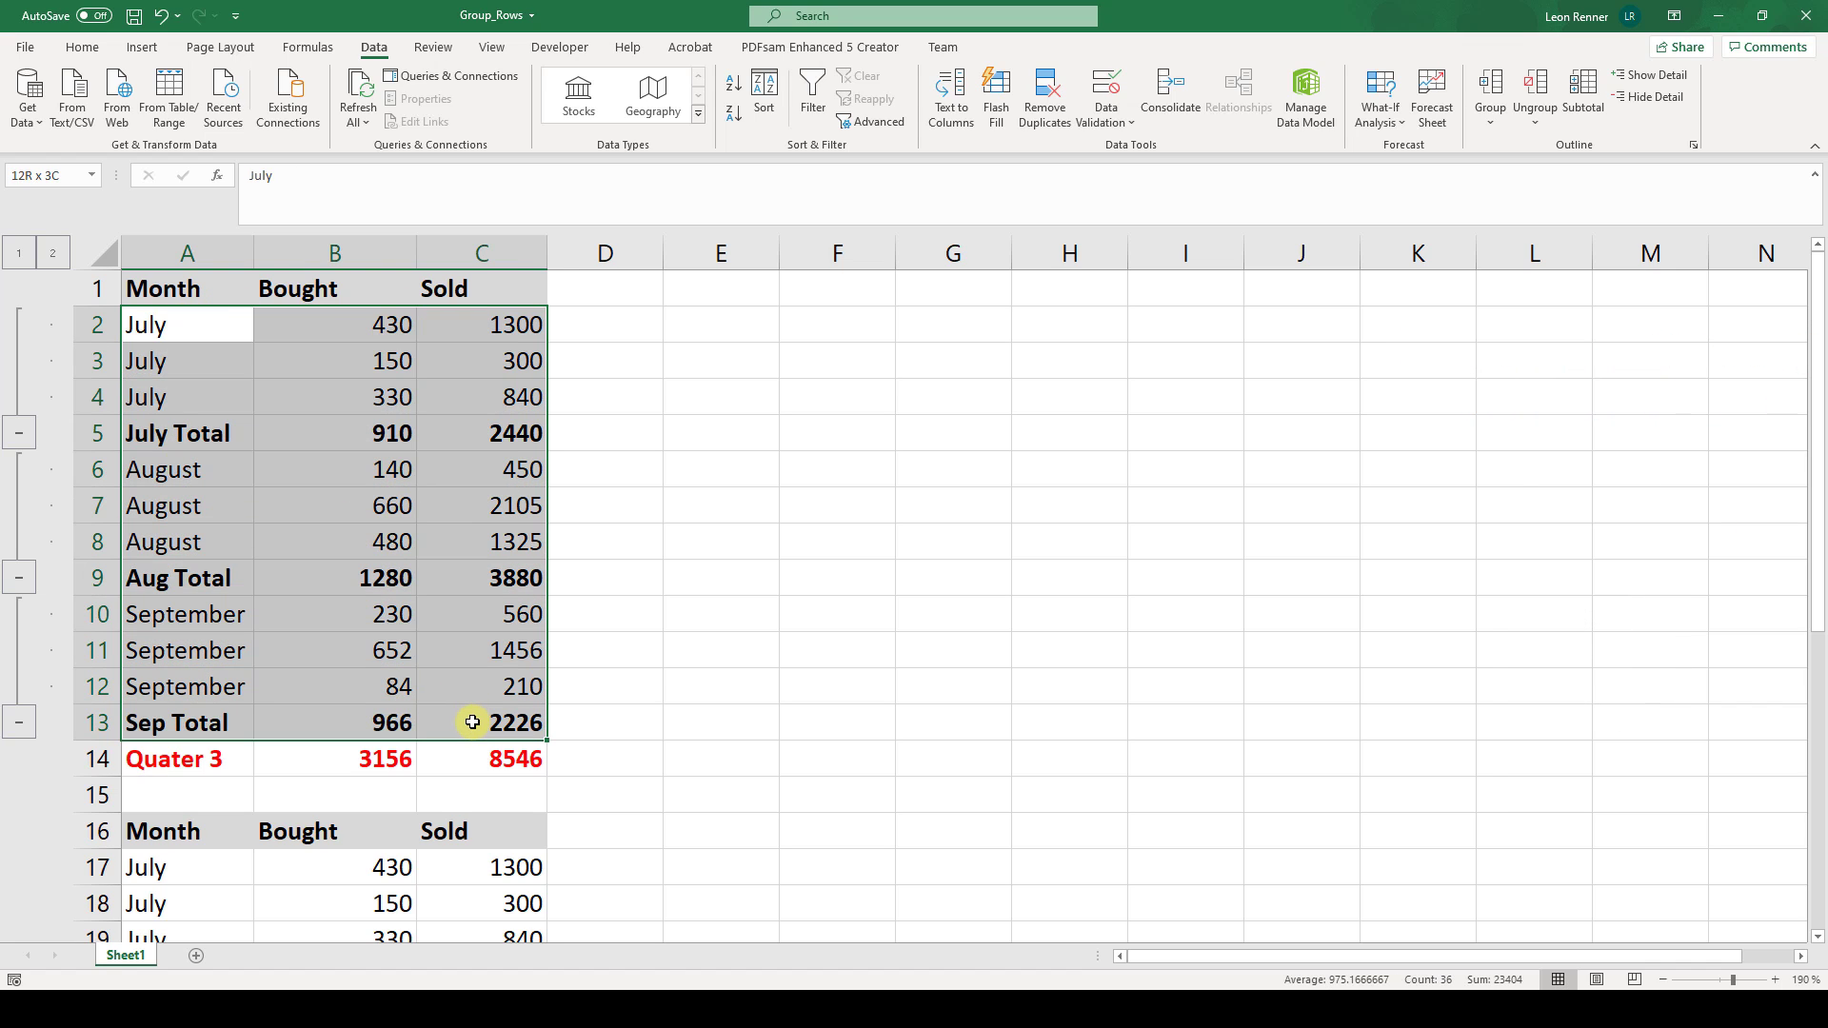
{"action": "left_click", "coordinate": [1501, 88]}
{"action": "left_click", "coordinate": [872, 509]}
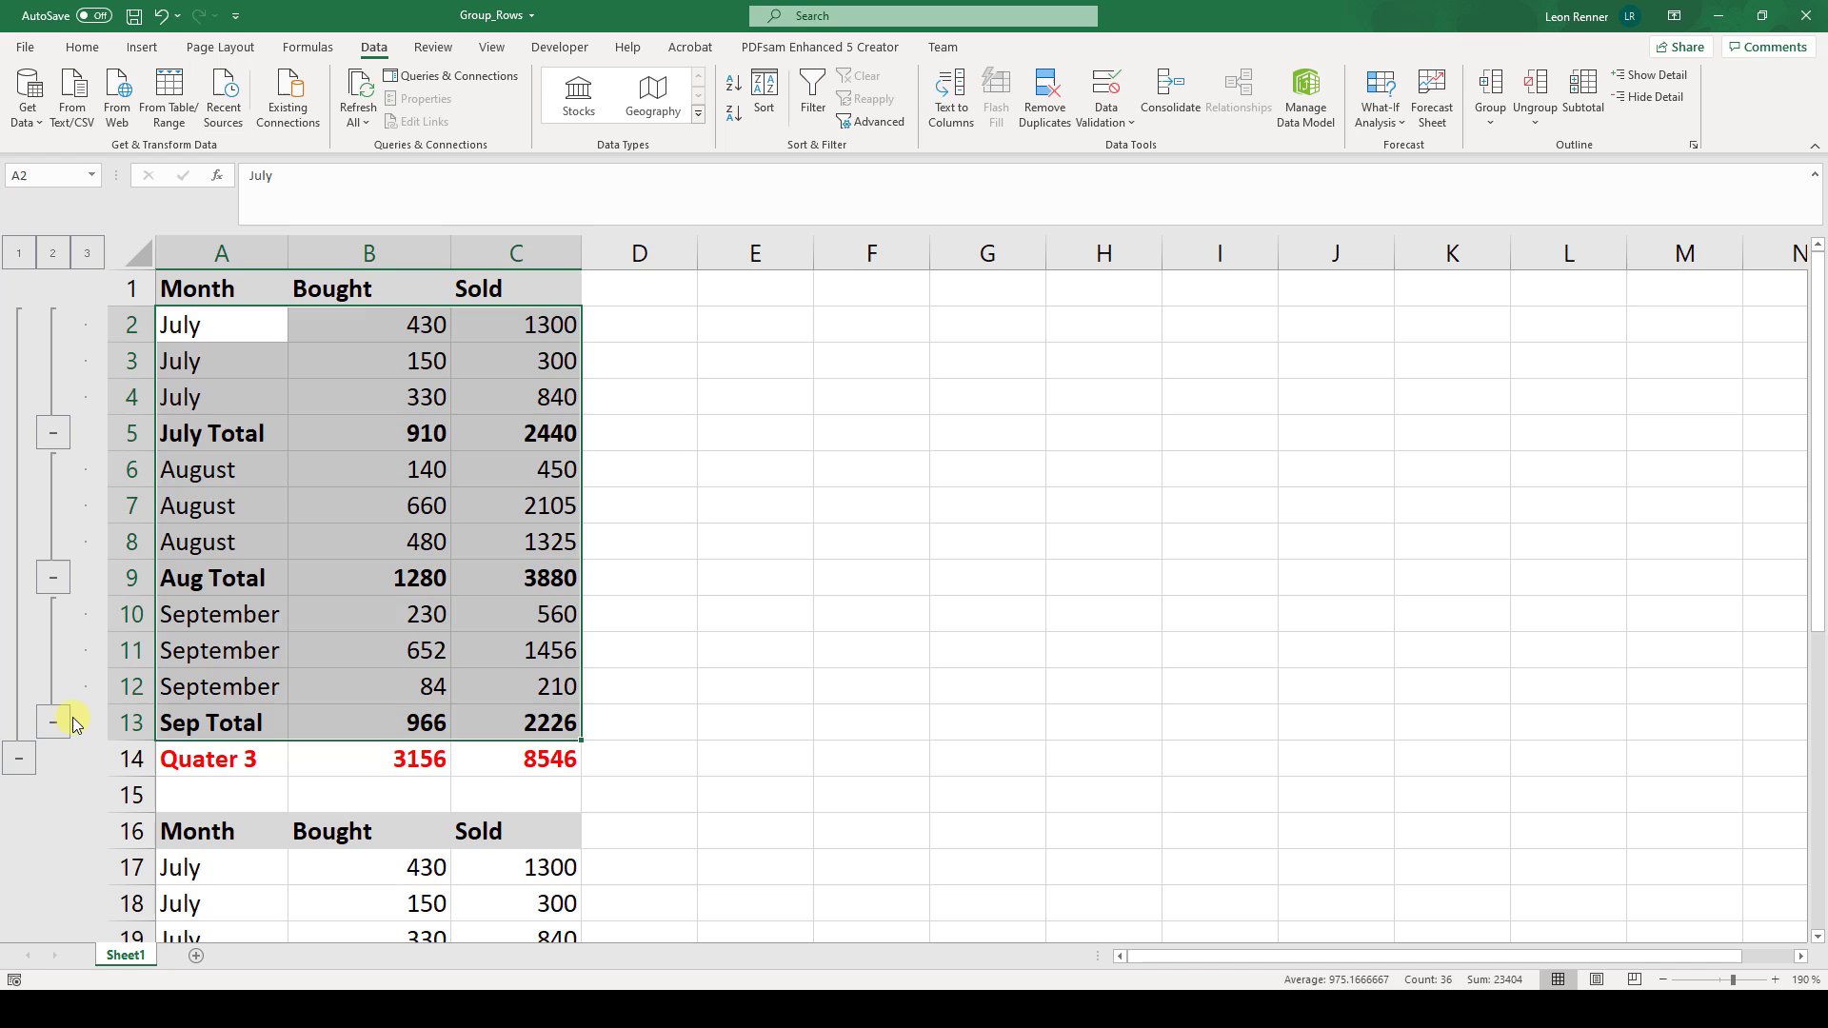
{"action": "left_click", "coordinate": [373, 722]}
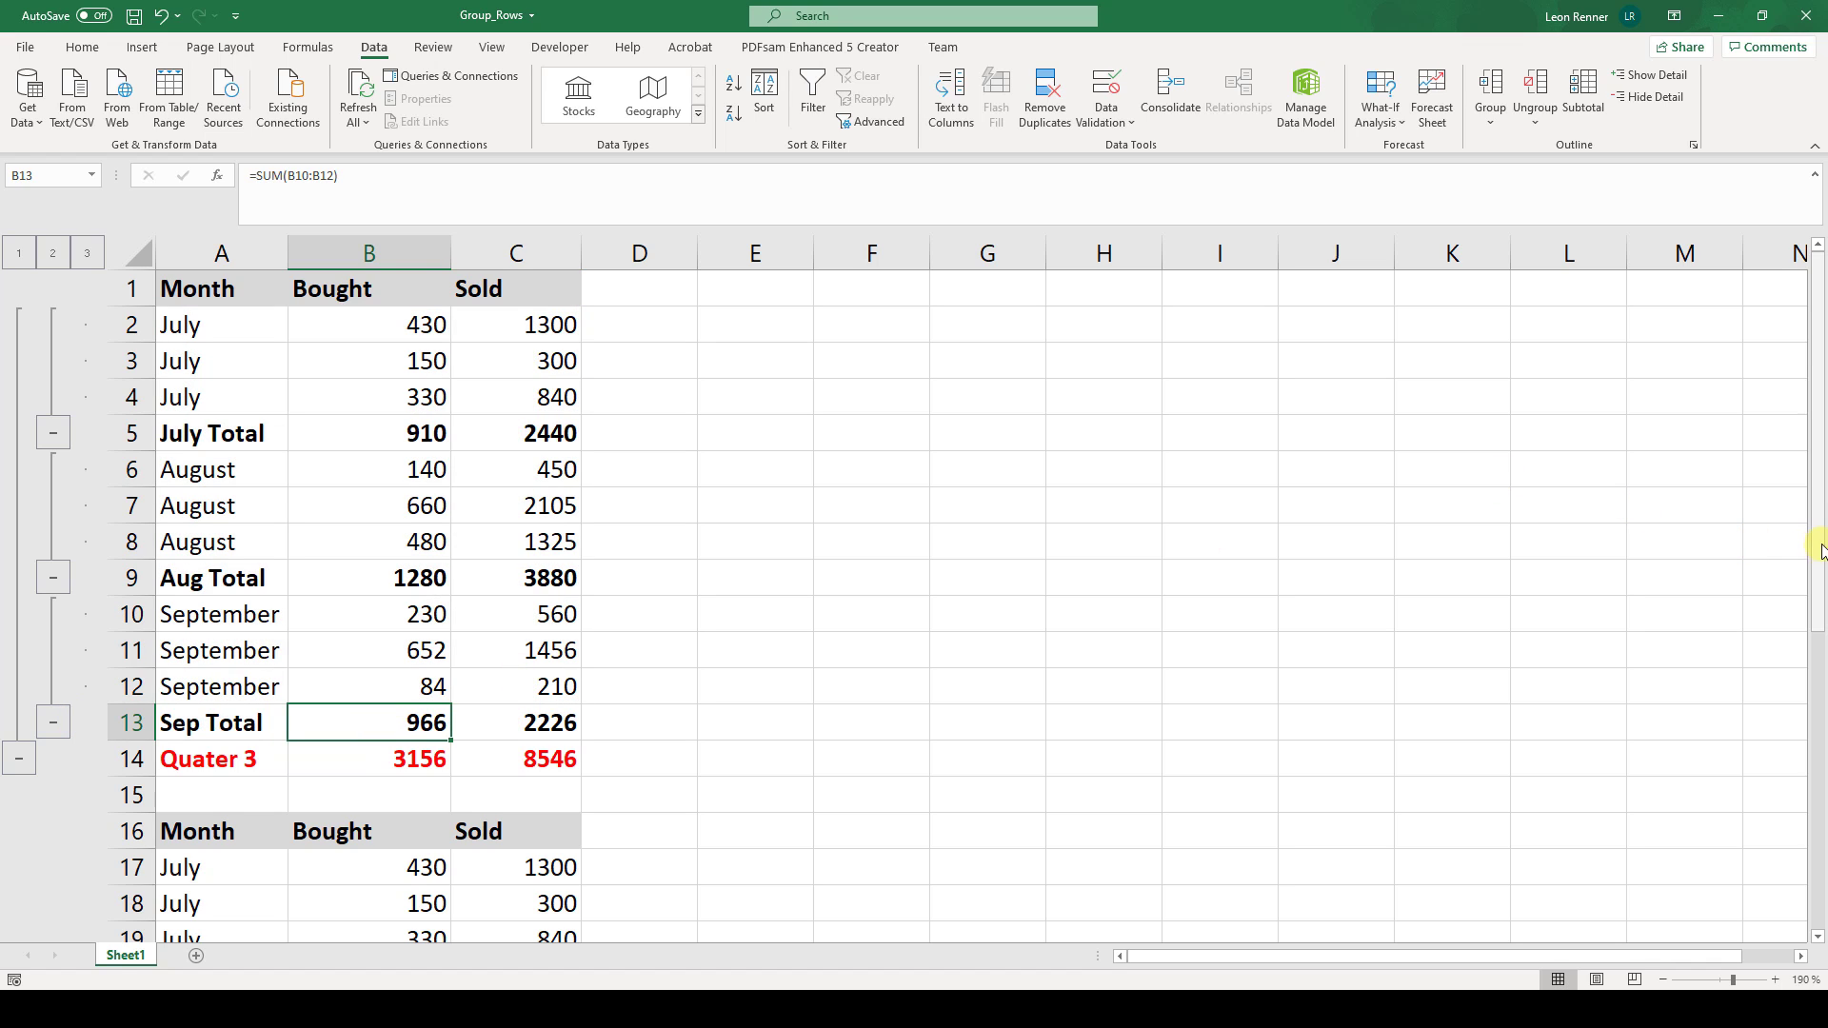
- Scroll down to the copied table and select cell A17
{"action": "left_click_drag", "start_coordinate": [1821, 570], "coordinate": [1816, 709]}
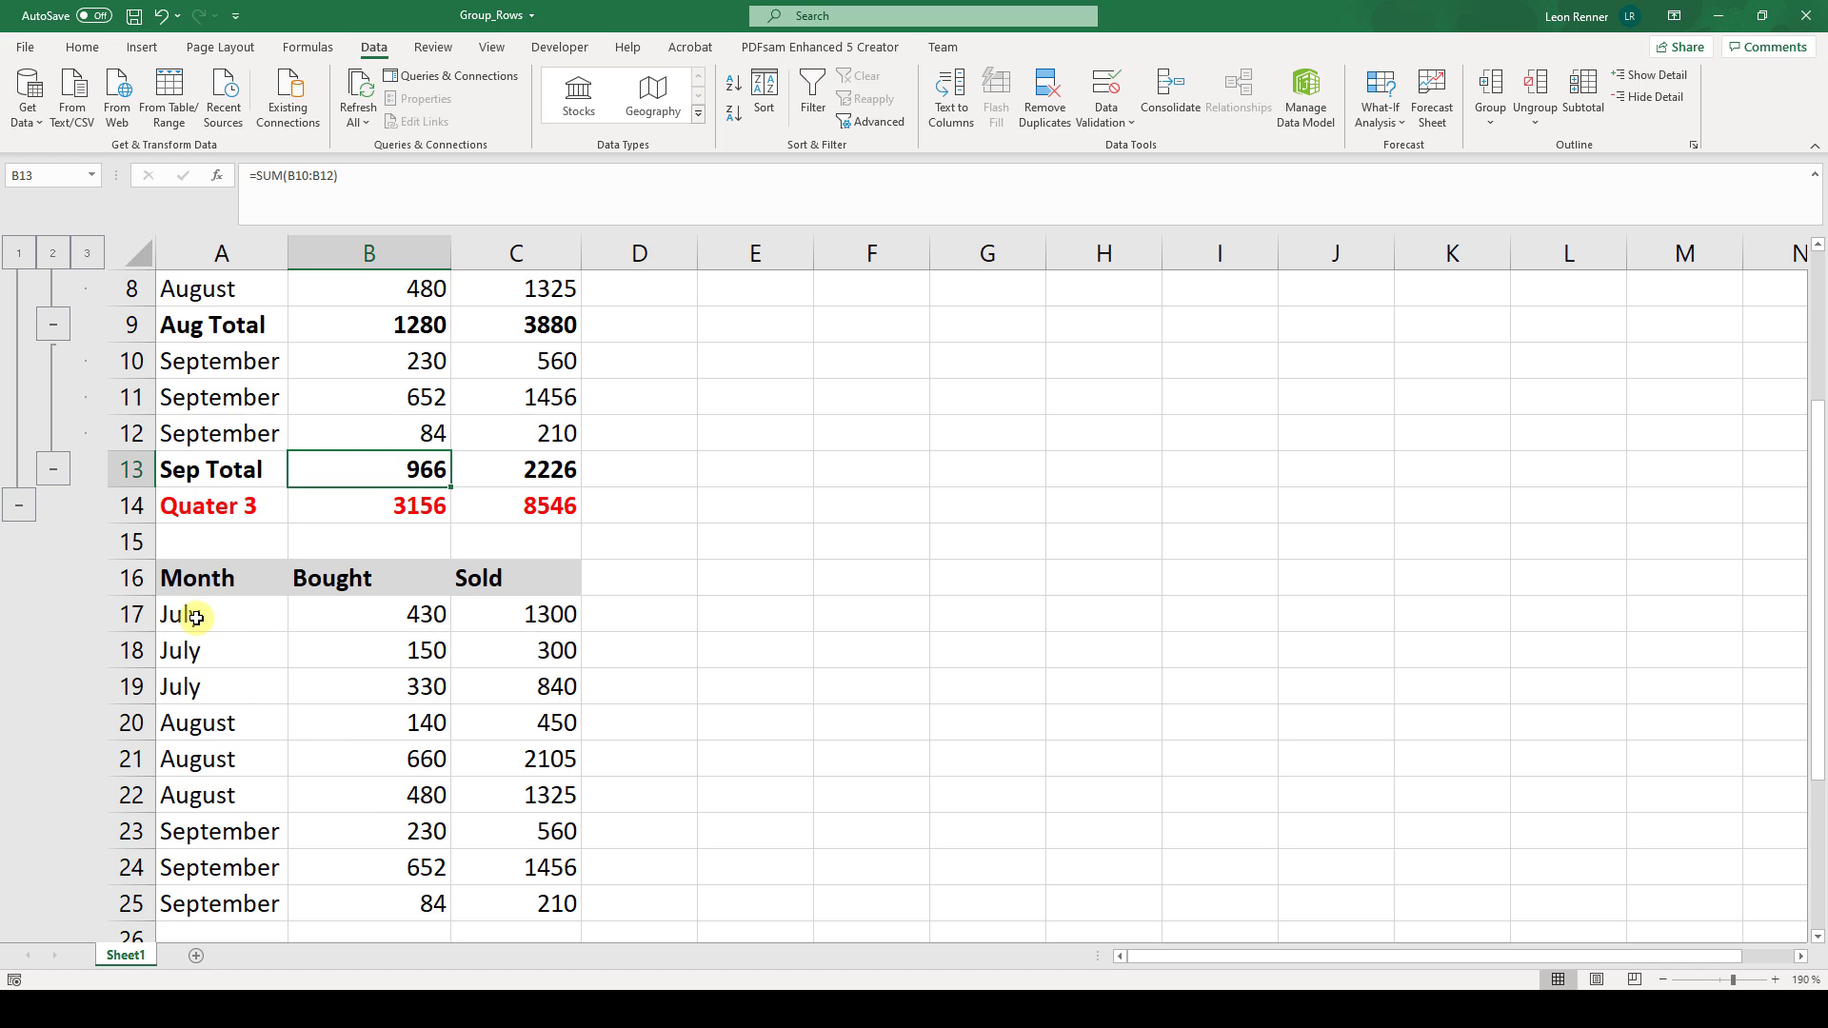
{"action": "left_click", "coordinate": [224, 619]}
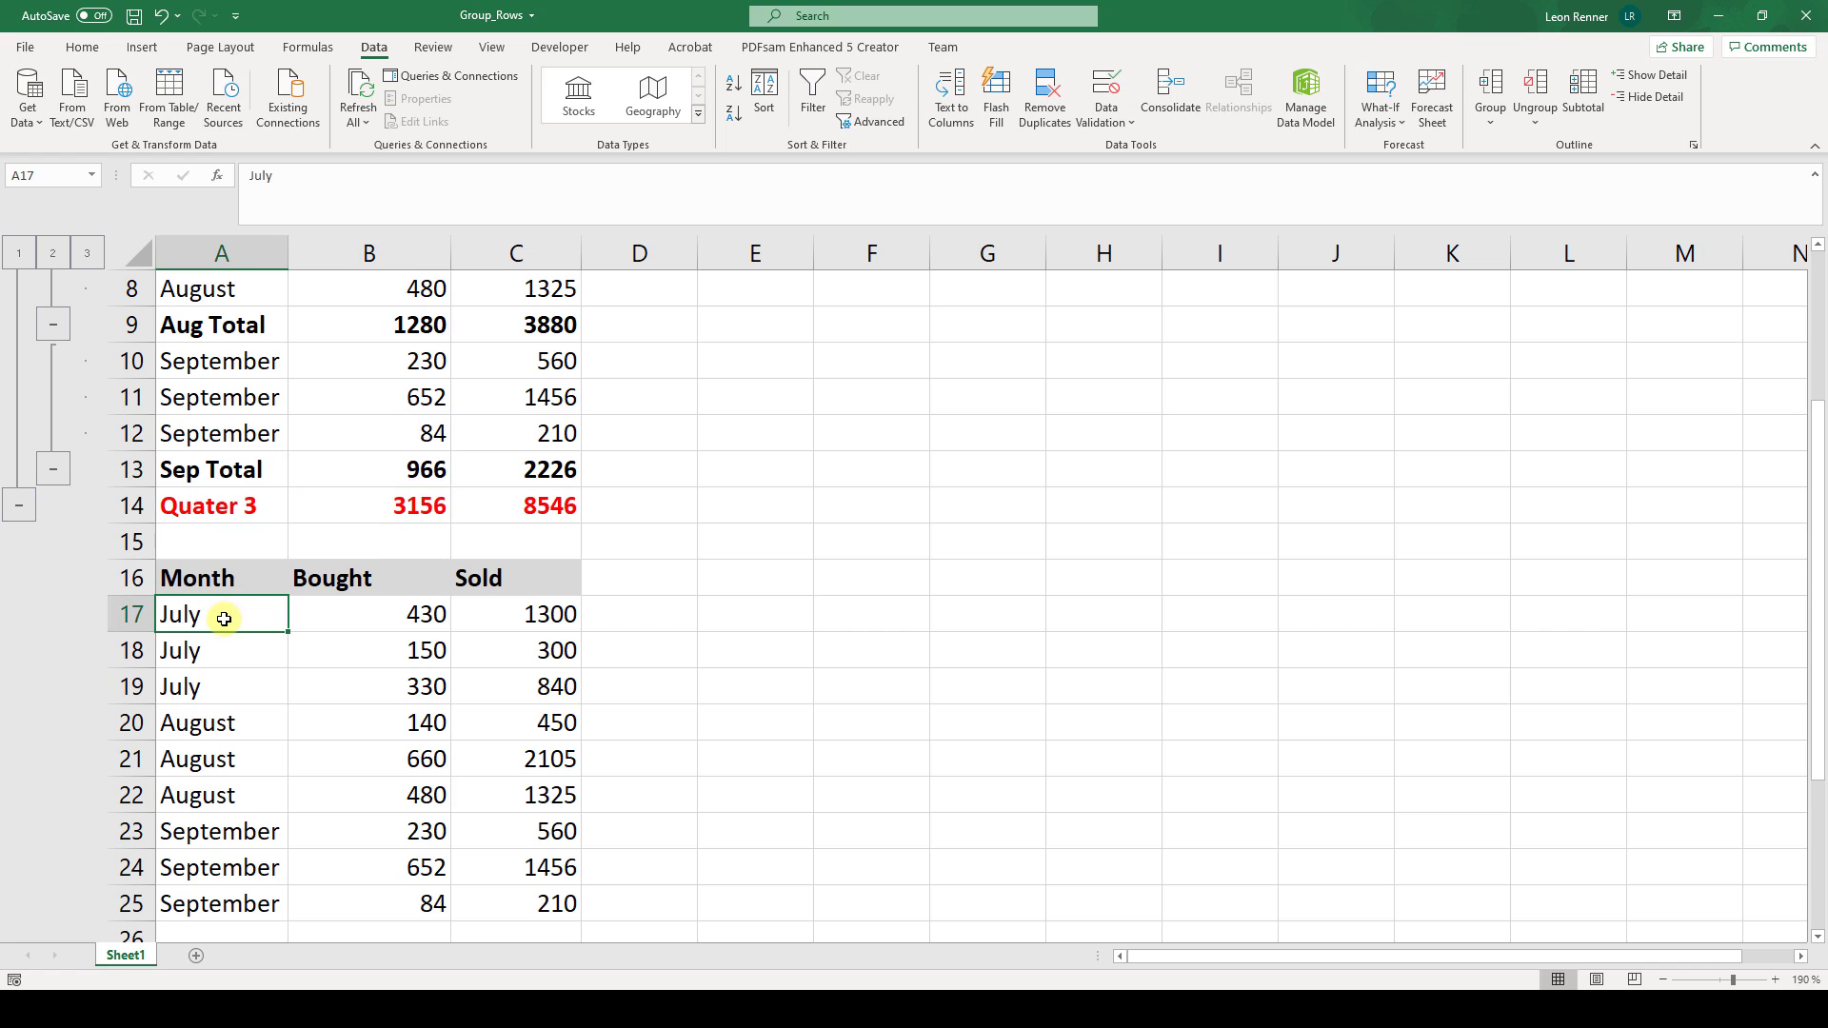
- Insert Sum subtotals of Bought and Sold at each change in Month
{"action": "left_click", "coordinate": [1583, 114]}
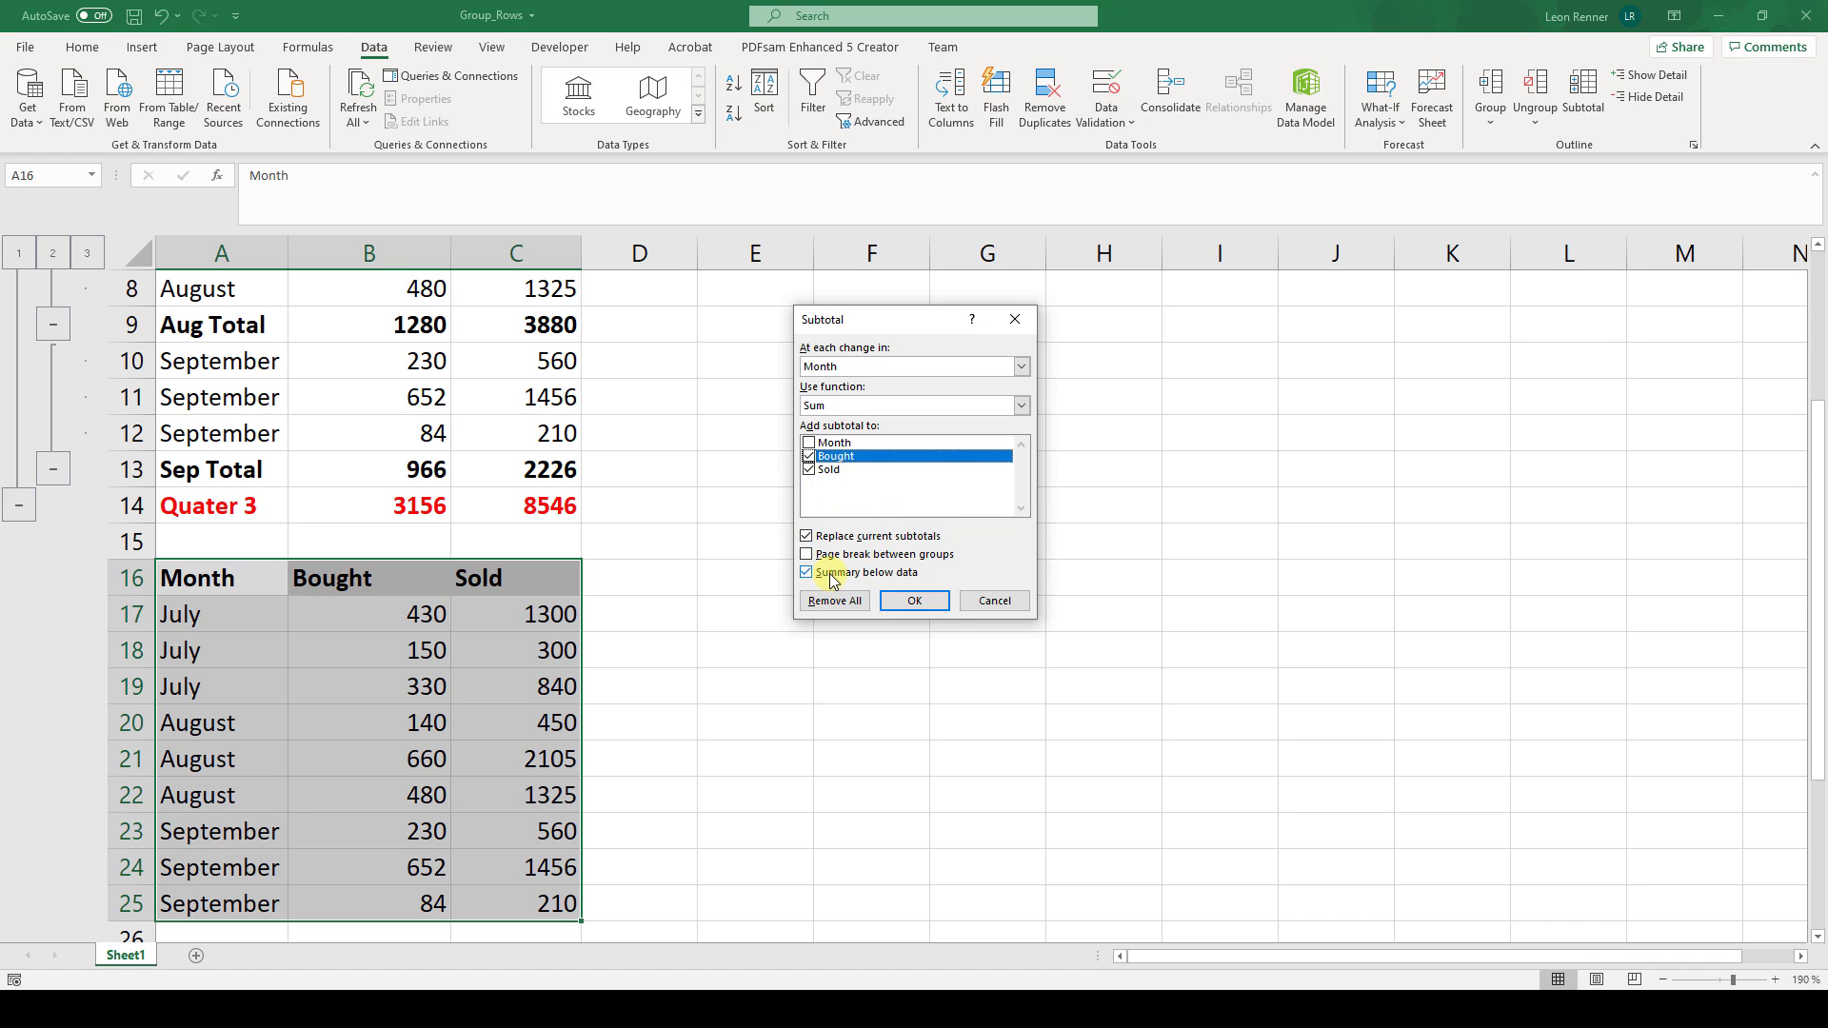
{"action": "left_click", "coordinate": [912, 608]}
{"action": "left_click", "coordinate": [914, 601]}
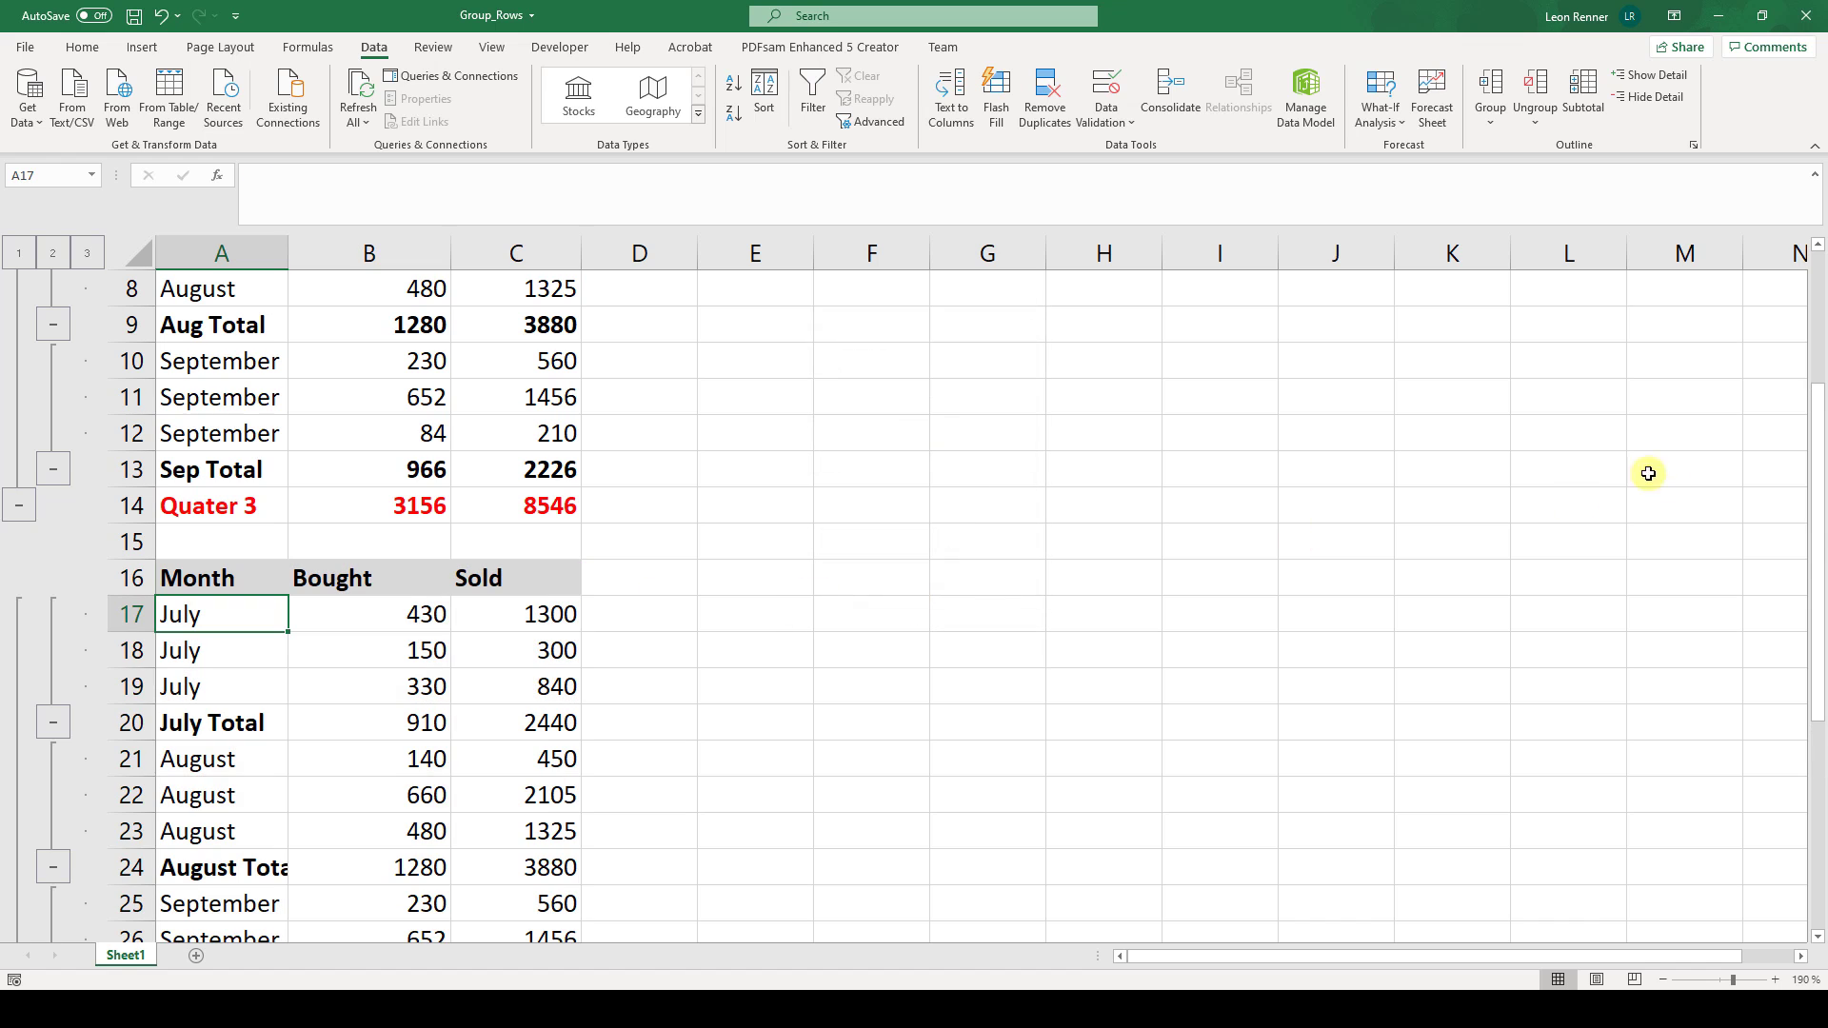
{"action": "left_click_drag", "start_coordinate": [1822, 531], "coordinate": [261, 518]}
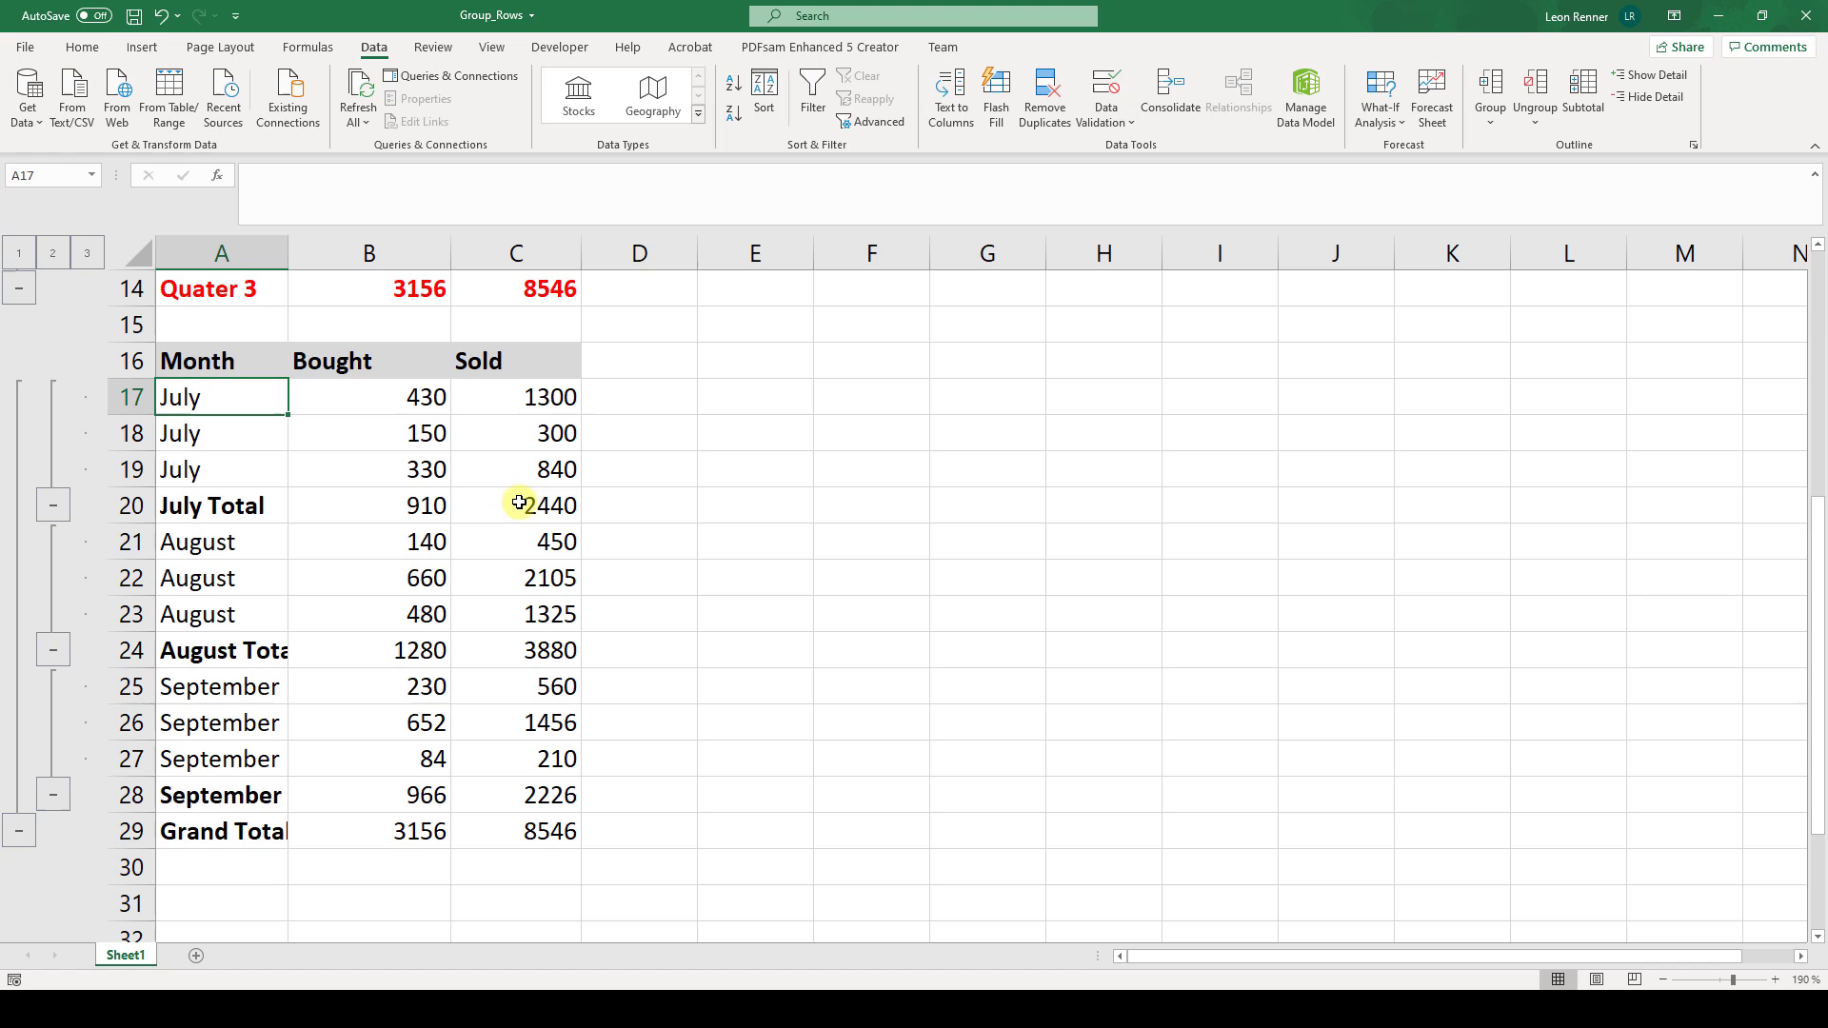
{"action": "left_click", "coordinate": [53, 505]}
{"action": "left_click", "coordinate": [53, 540]}
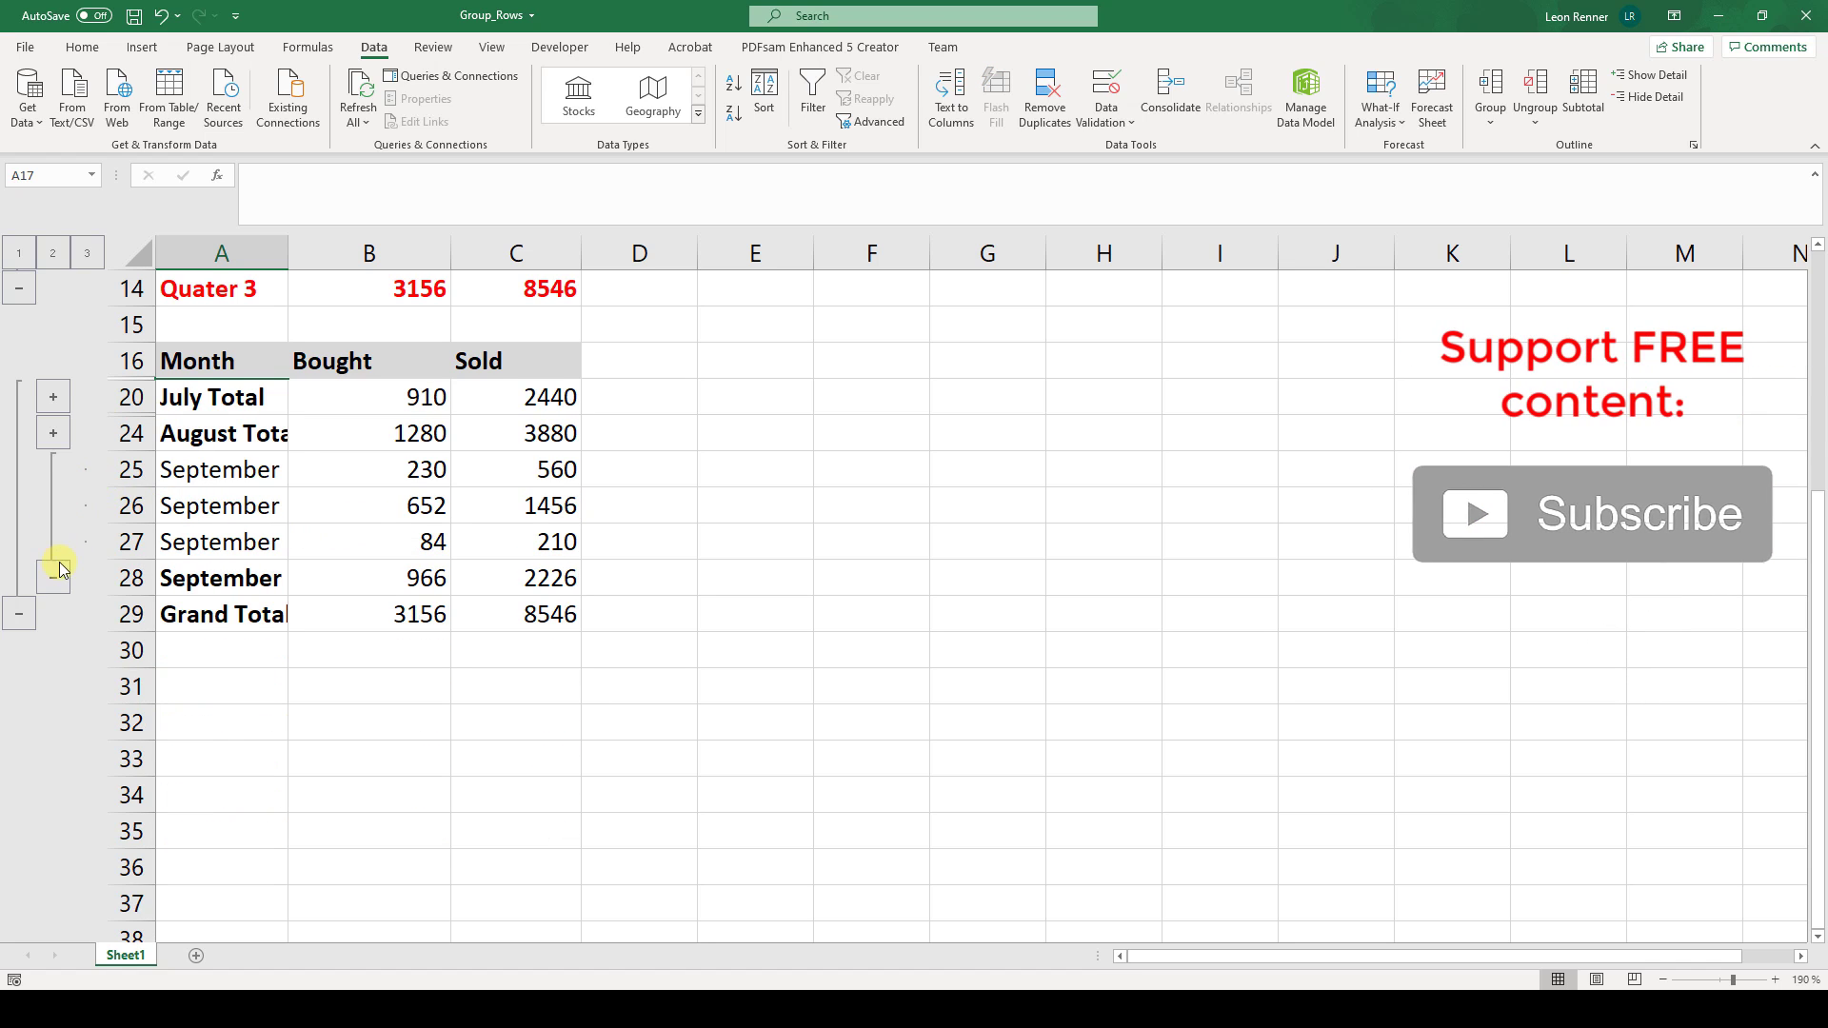
{"action": "left_click", "coordinate": [55, 576]}
{"action": "left_click", "coordinate": [54, 469]}
{"action": "left_click", "coordinate": [54, 434]}
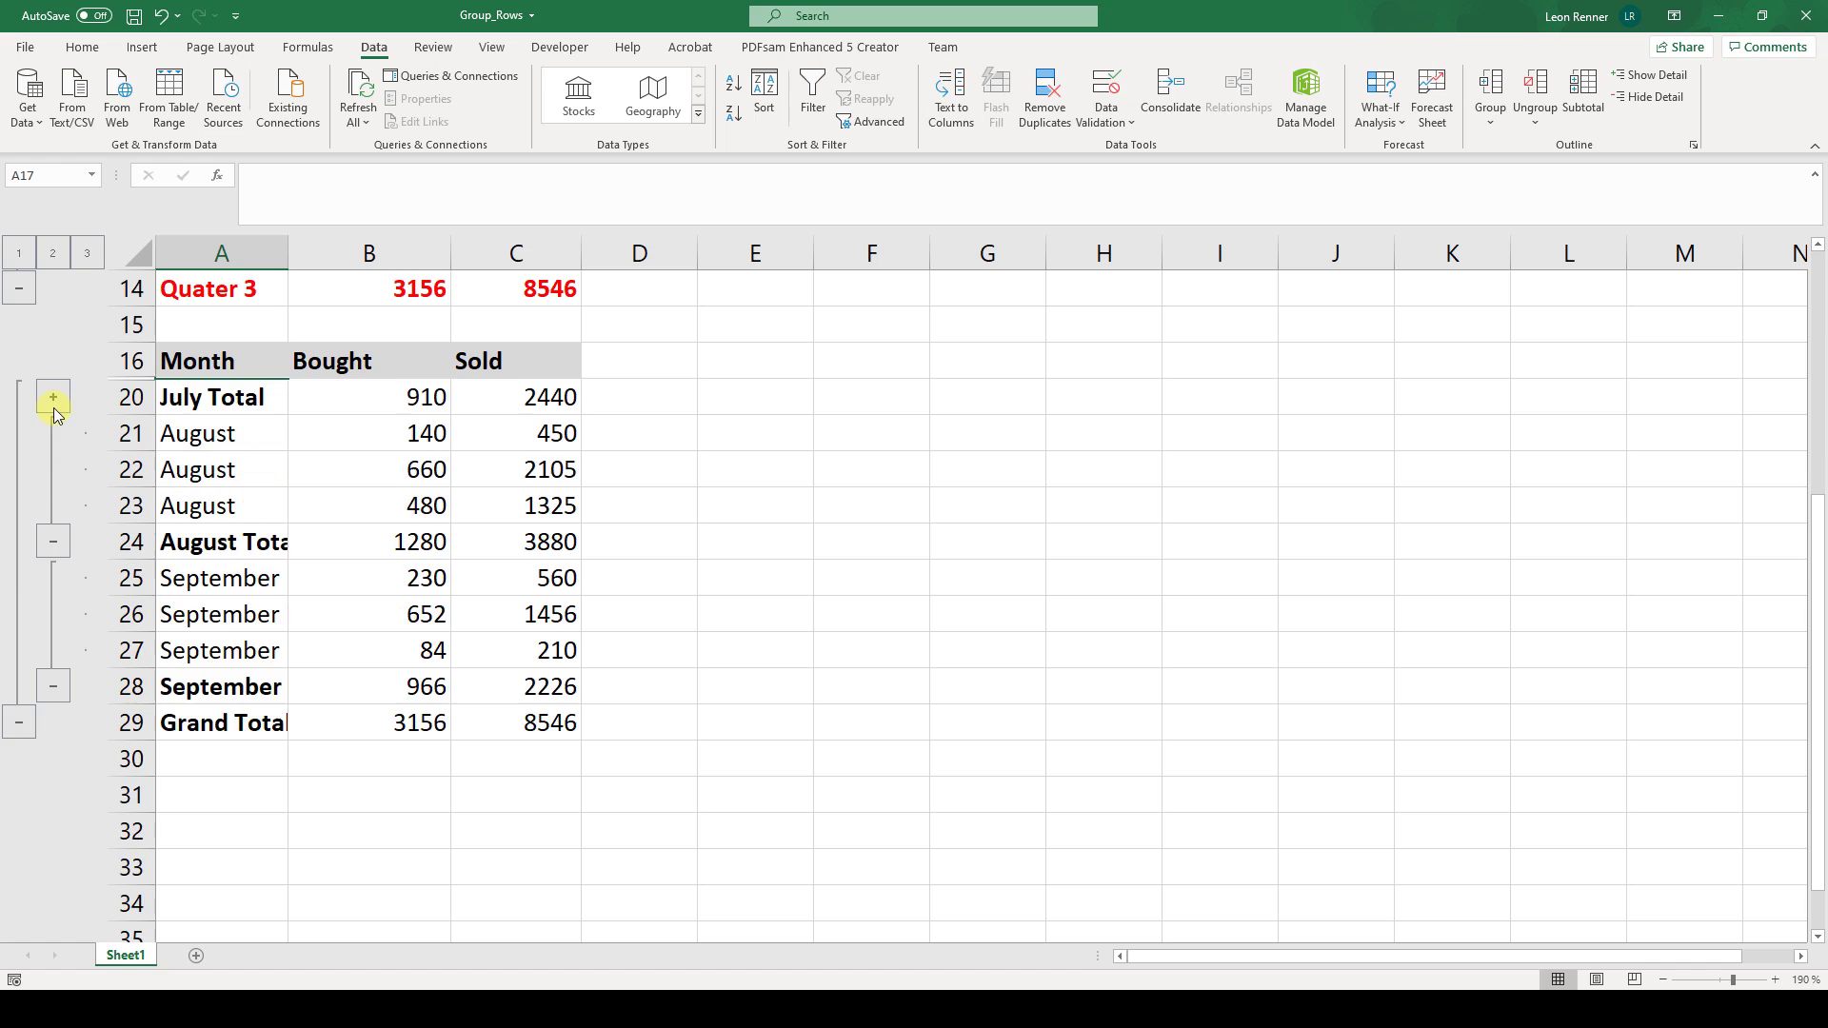
{"action": "left_click", "coordinate": [53, 400]}
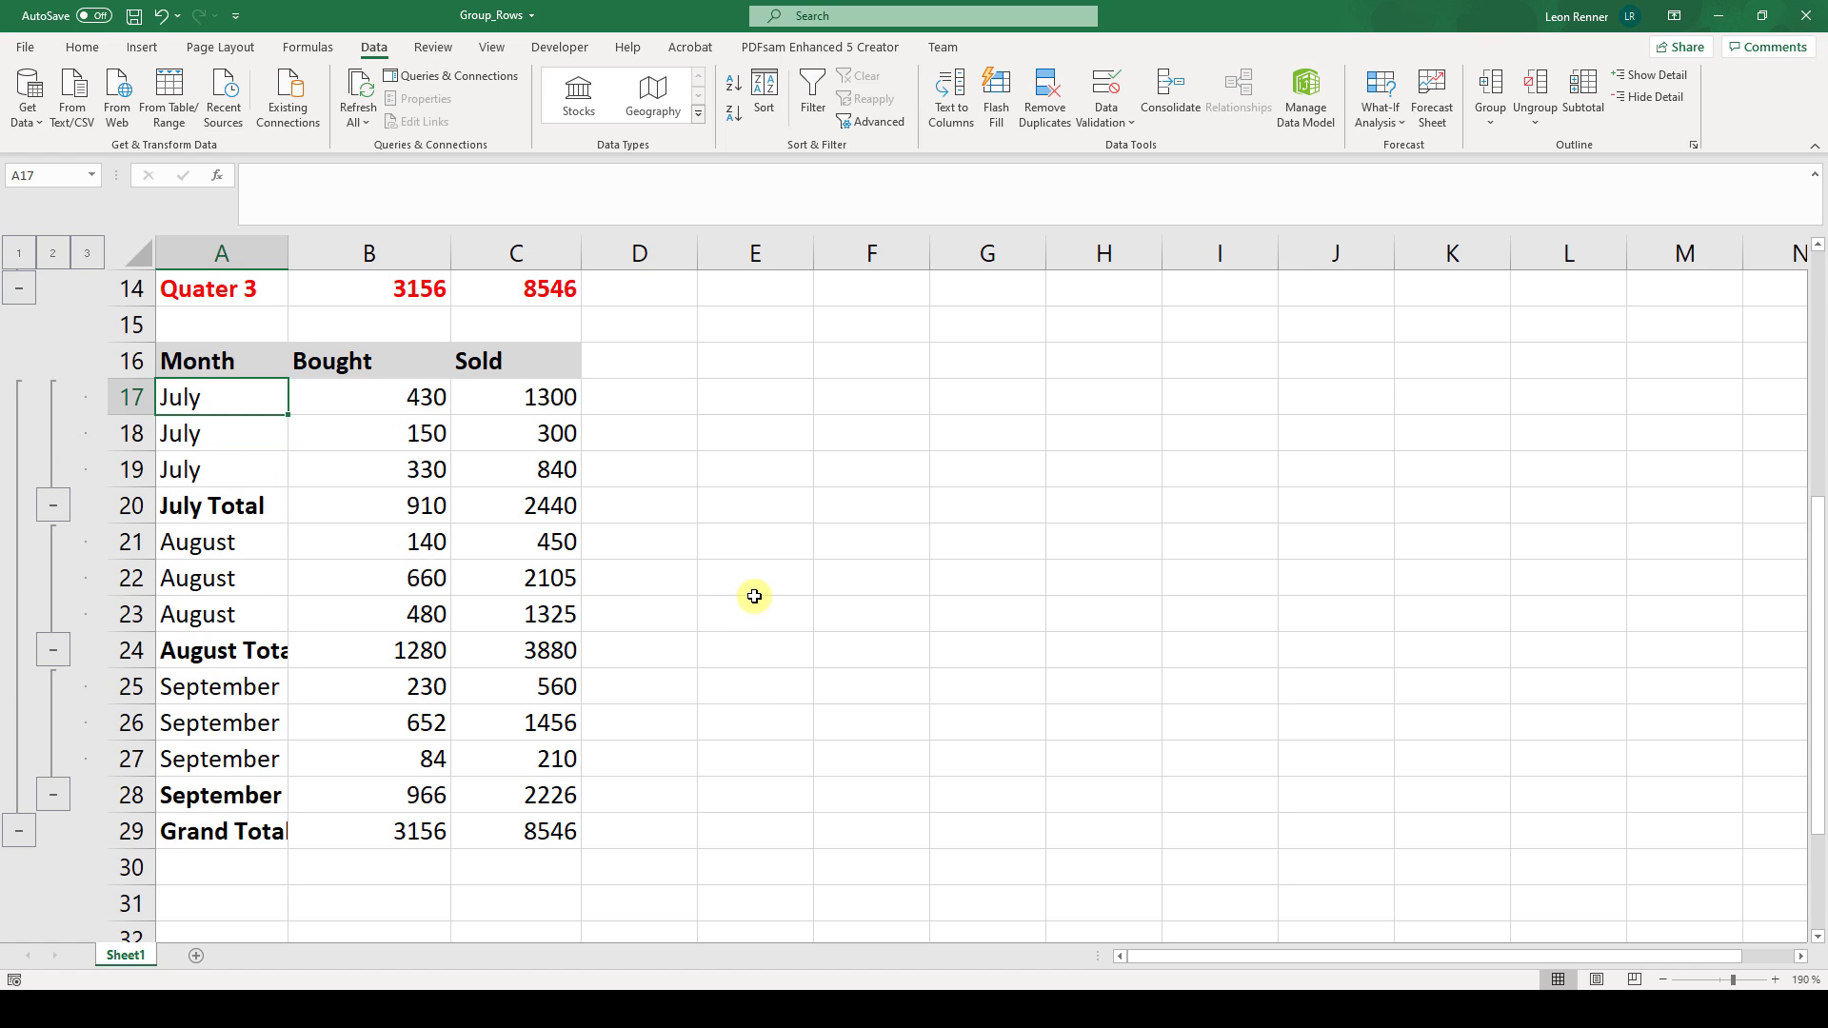